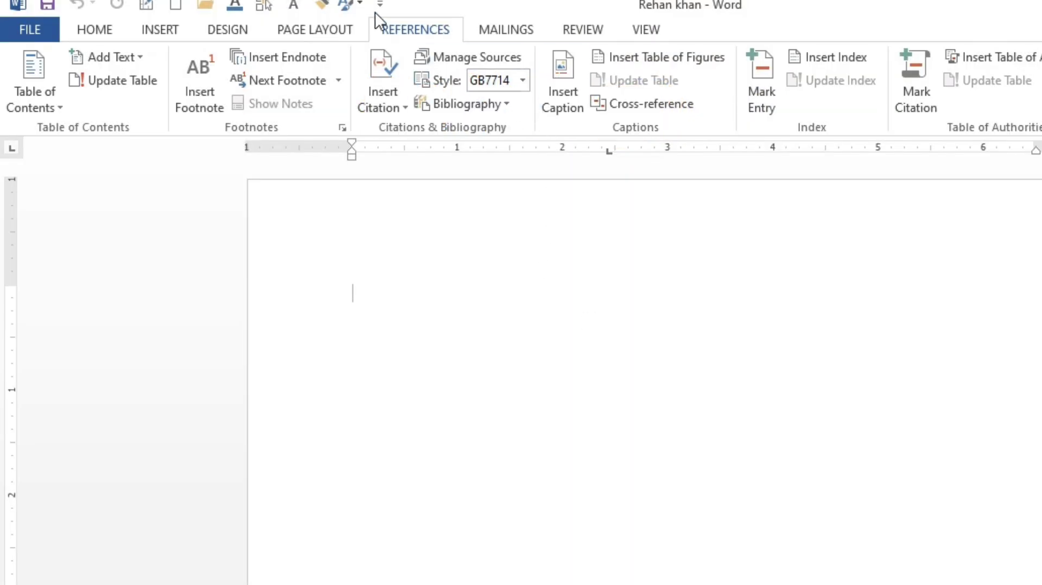
Open the envelope setup and try omitting the return address, switching the omission on and back off
click(502, 28)
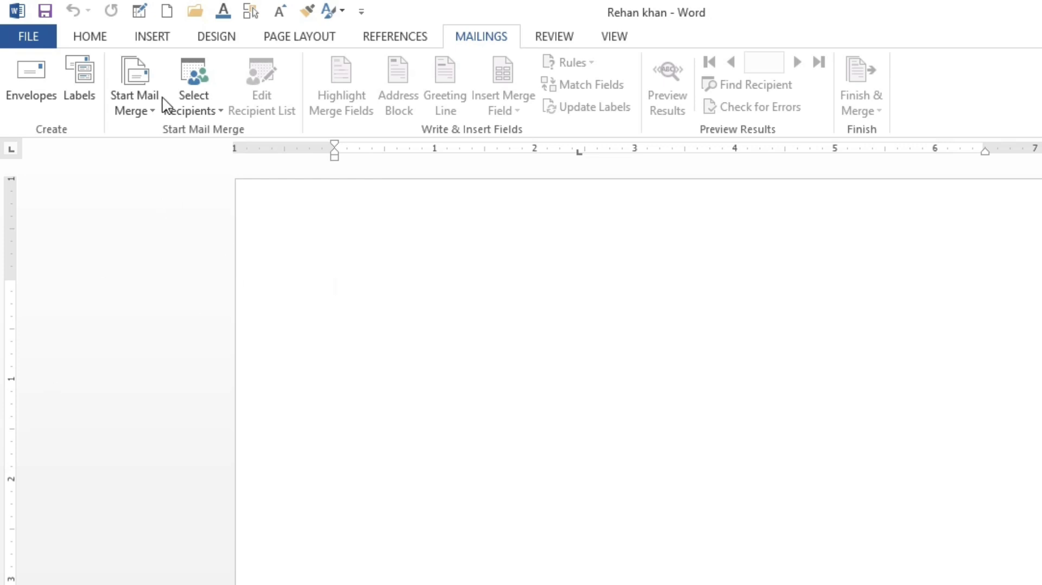
click(54, 79)
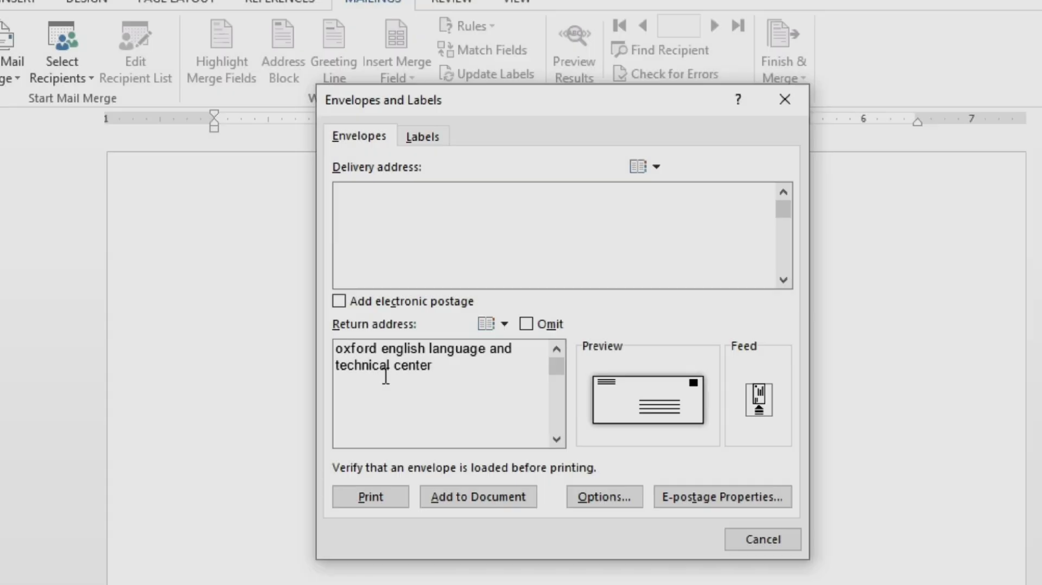
click(360, 370)
triple_click(457, 371)
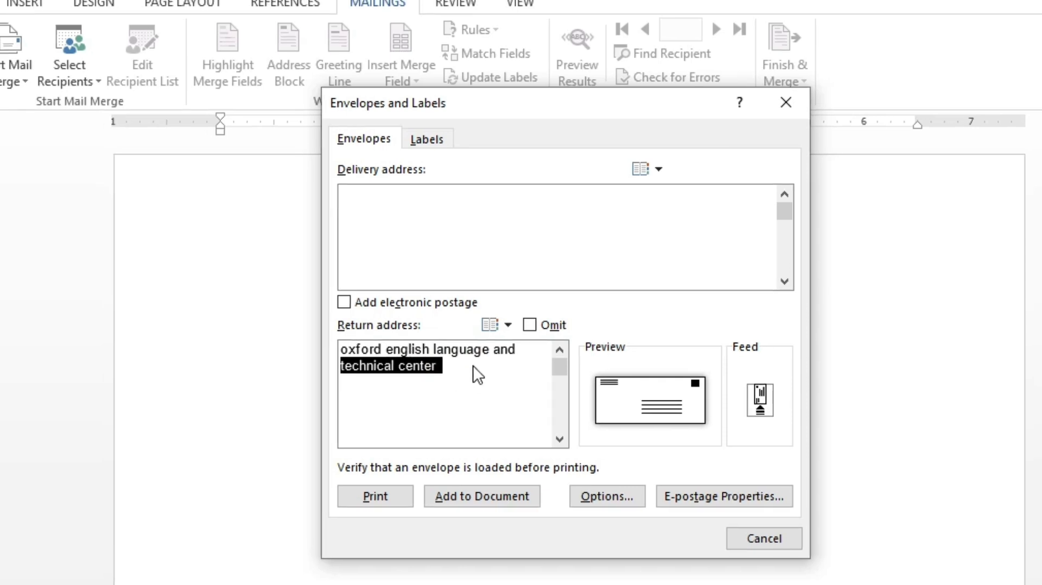
click(531, 326)
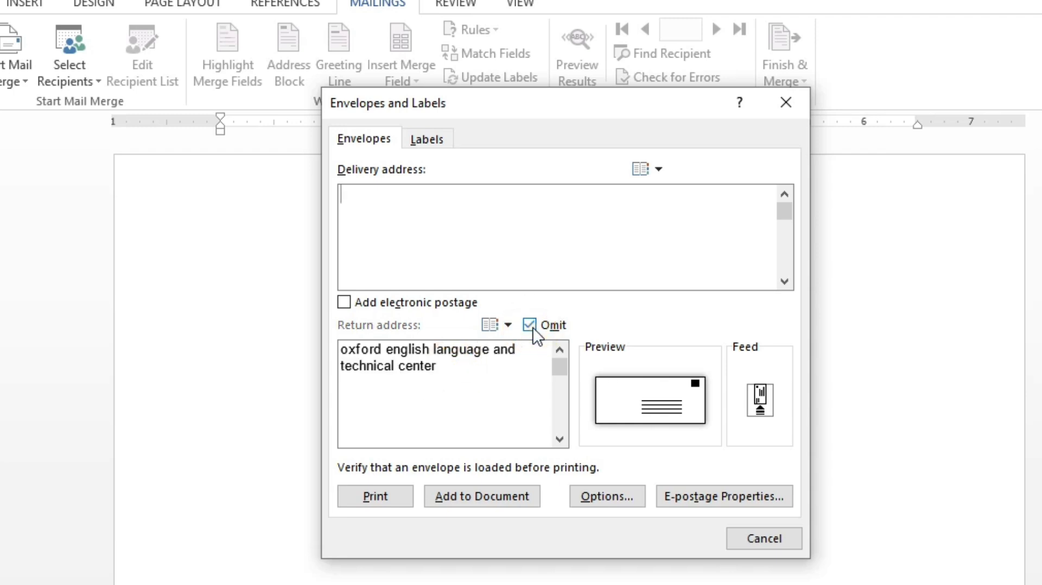
click(436, 345)
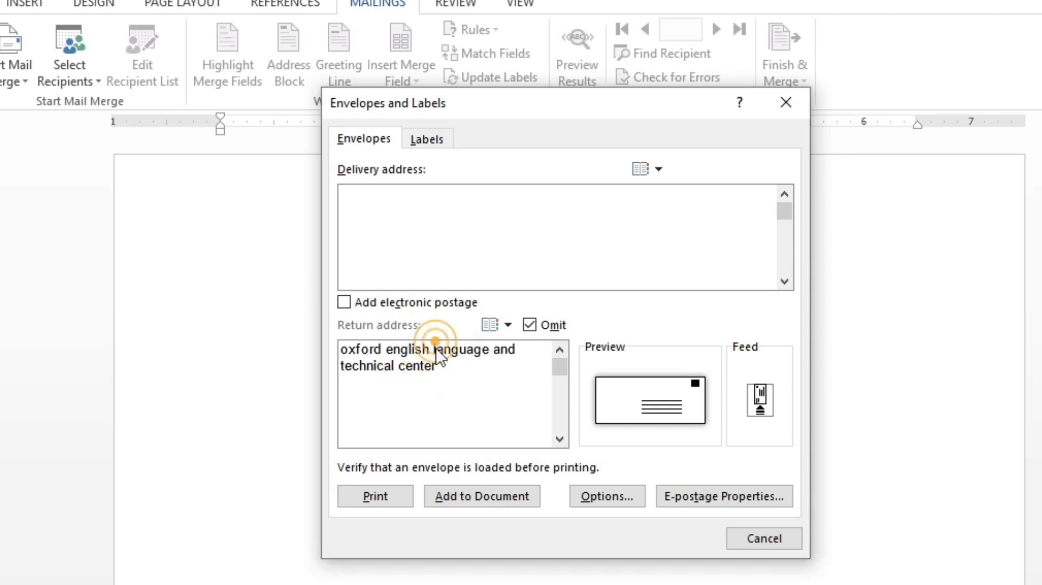
click(529, 325)
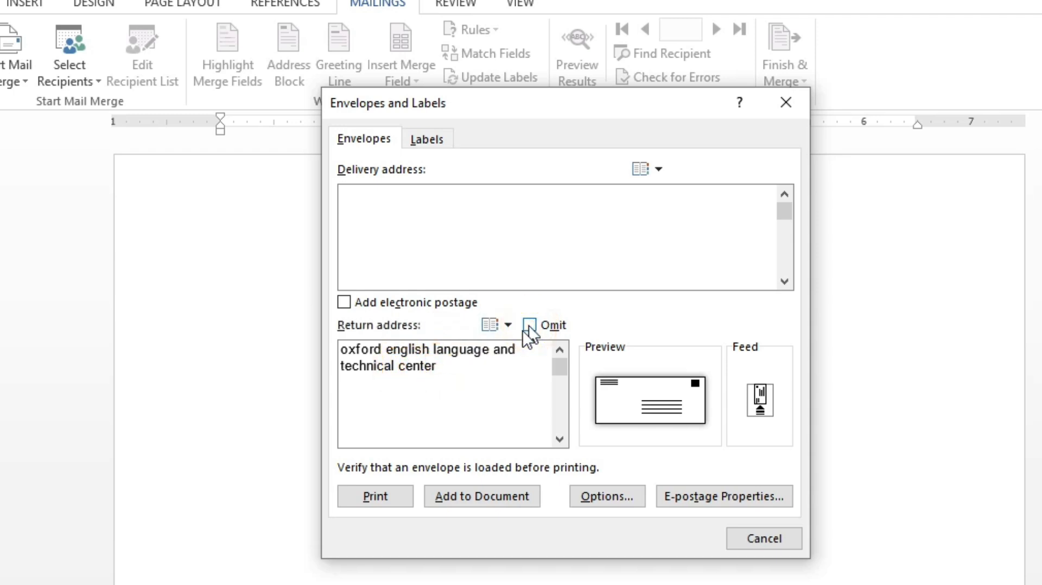
Add the envelope with its return address to the document and undo the addition
click(444, 376)
click(476, 500)
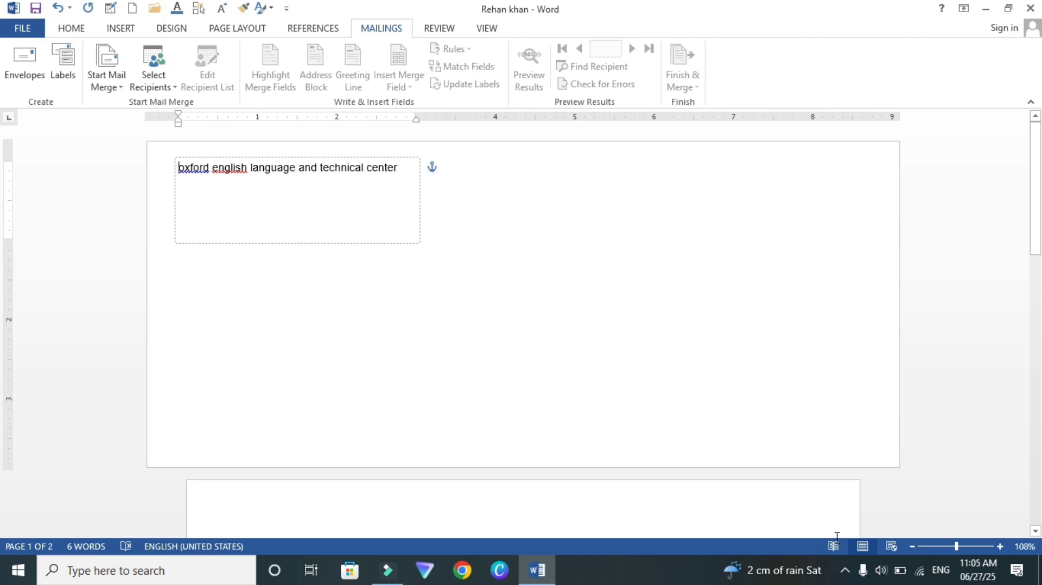
key(ctrl+z)
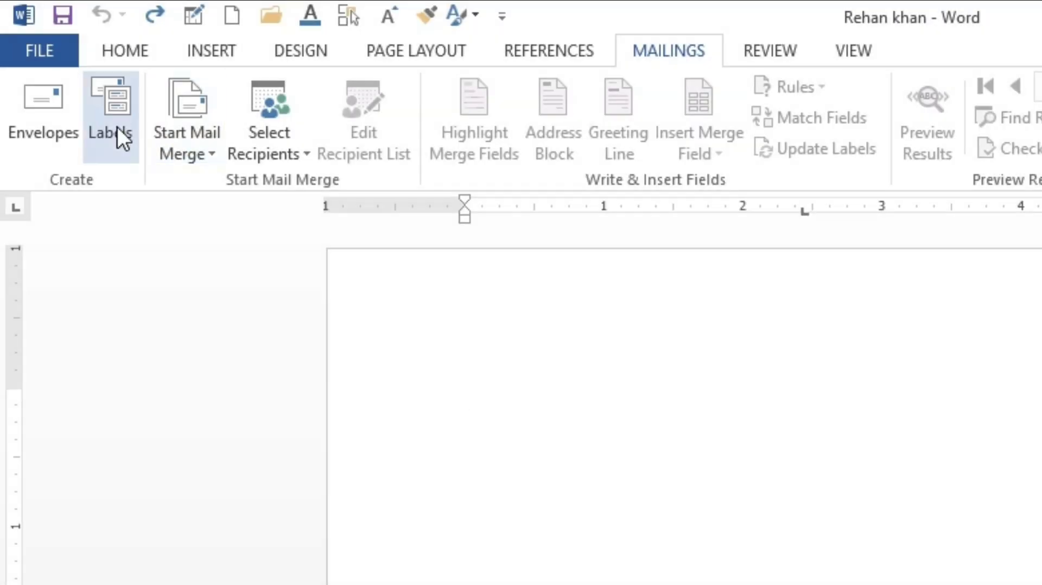
Open the label setup, try filling the label with the return address, and cancel without creating labels
click(64, 64)
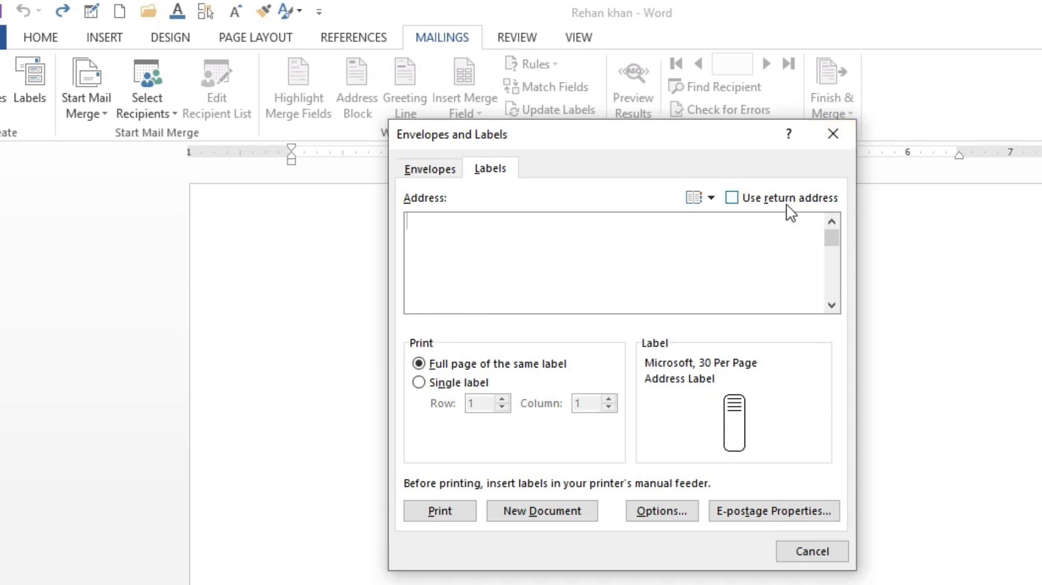
click(730, 199)
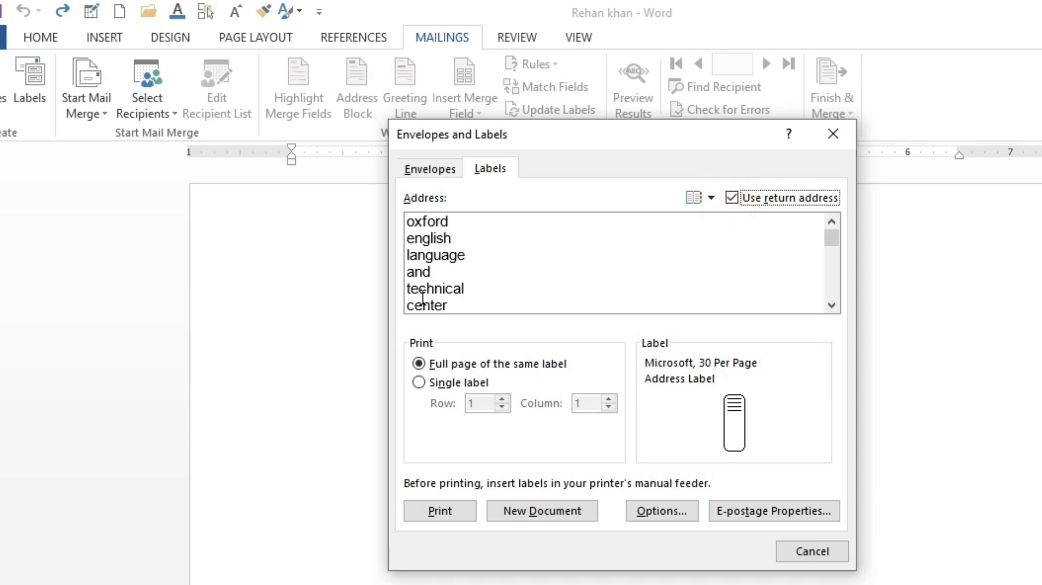
click(731, 198)
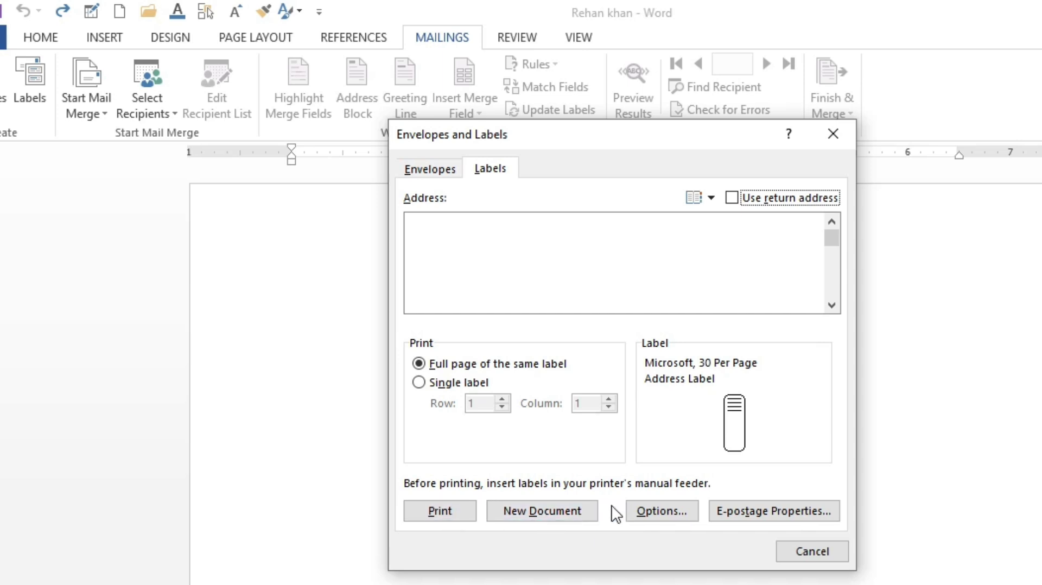
click(813, 554)
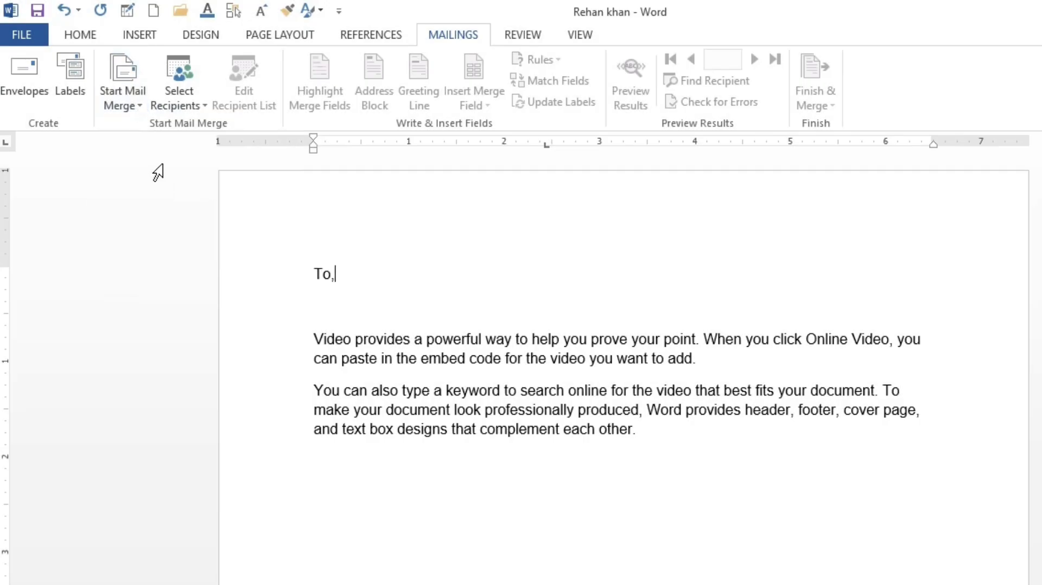
Start a Letters mail merge and begin a new recipient address list
click(132, 114)
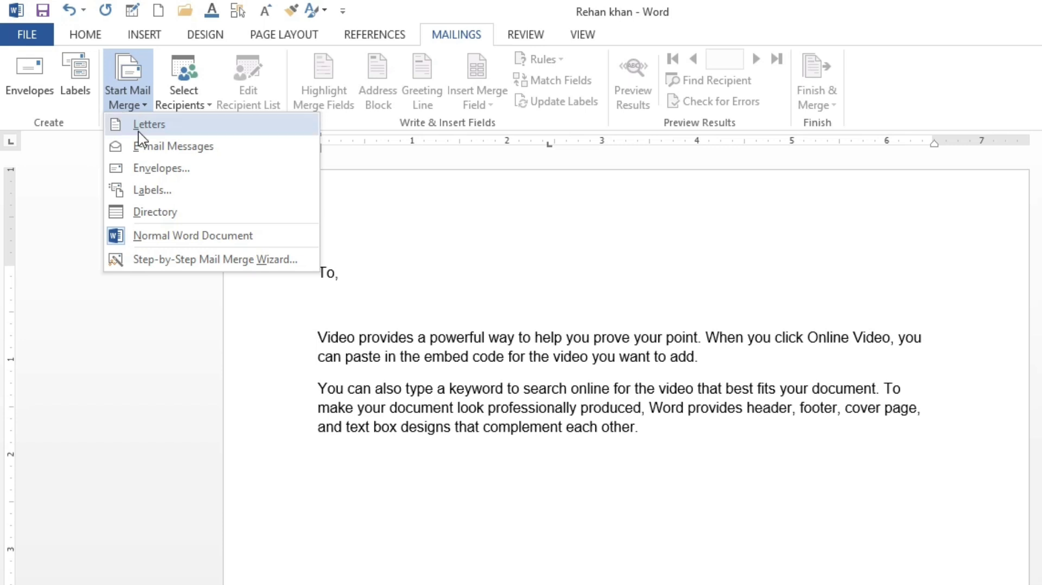
click(142, 128)
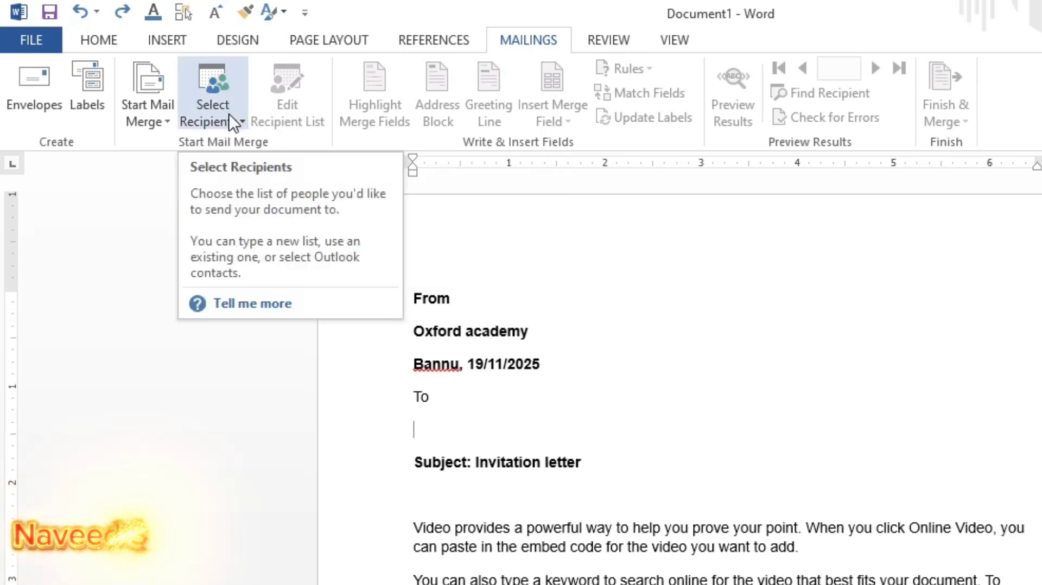
click(198, 118)
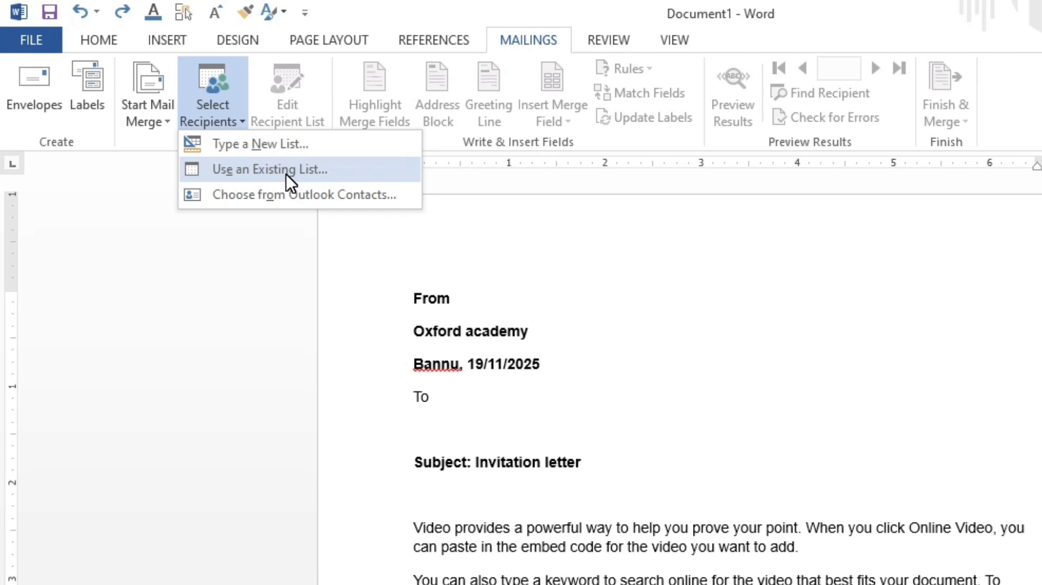
click(273, 142)
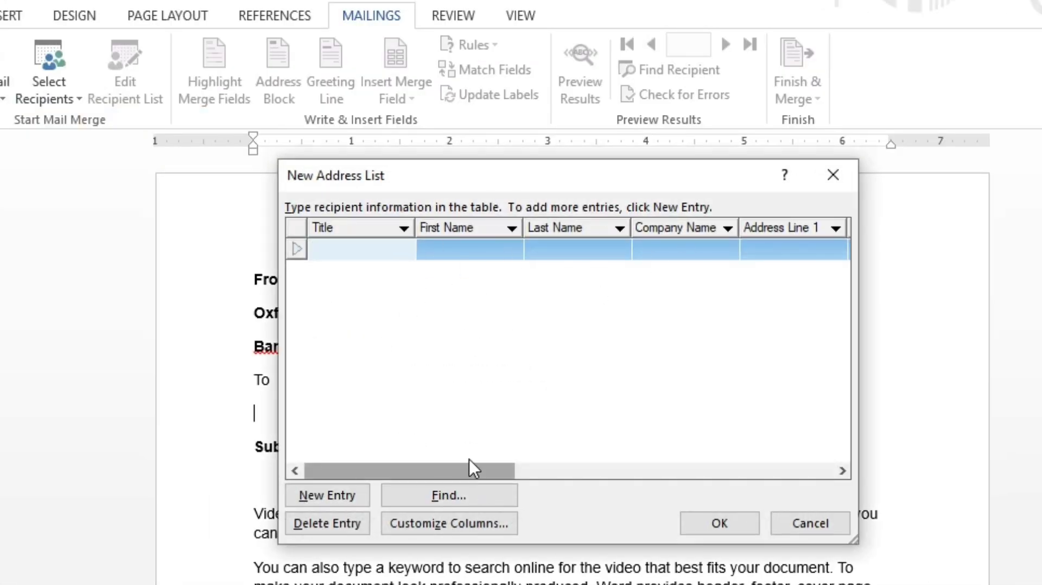
drag(462, 465, 334, 499)
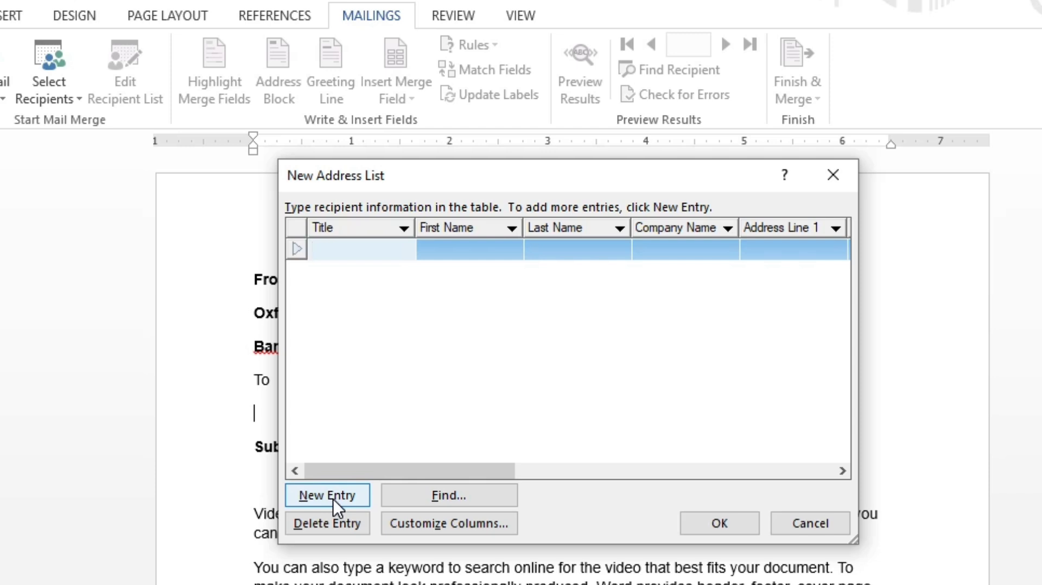
Customize the address list columns by deleting the E-mail Address, Work Phone, Home Phone and Country or Region fields
click(453, 525)
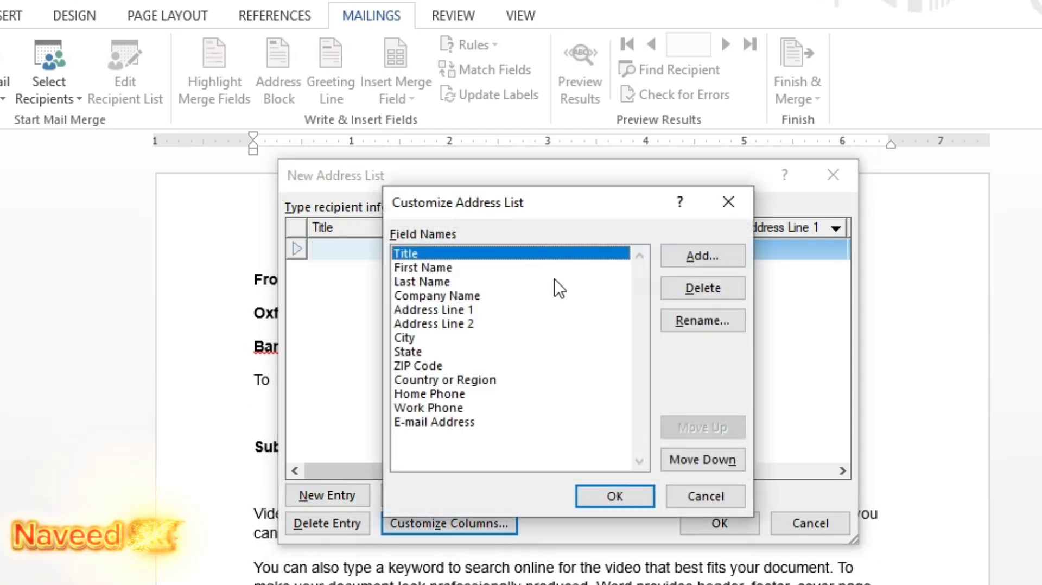
click(438, 423)
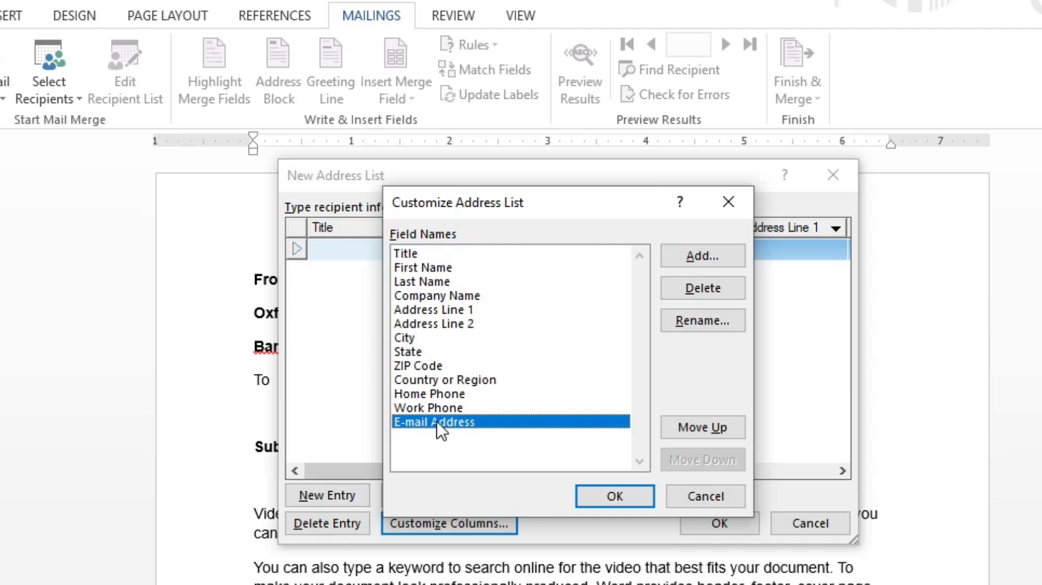
click(689, 294)
click(533, 442)
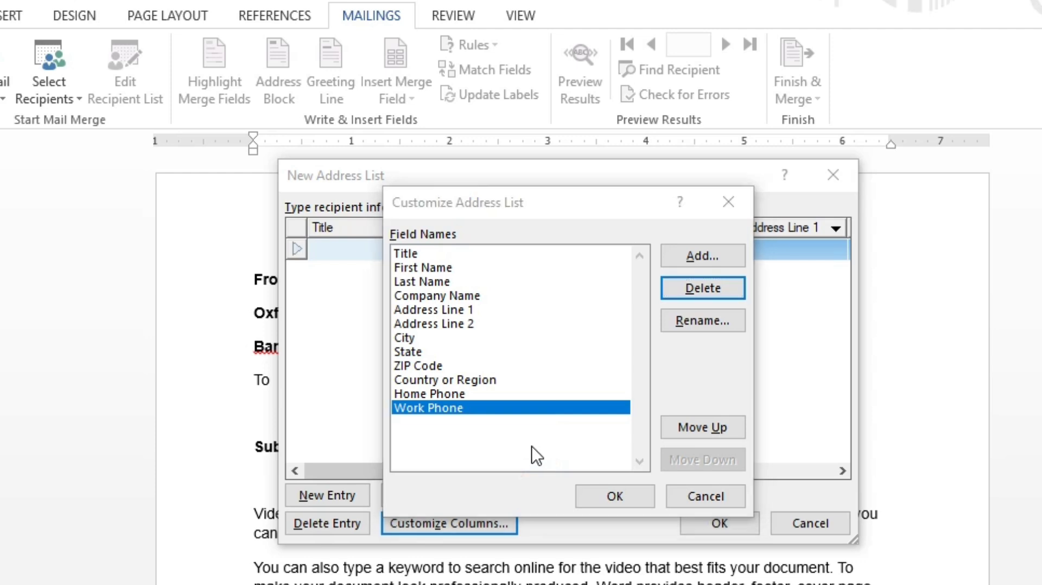
key(Return)
click(543, 439)
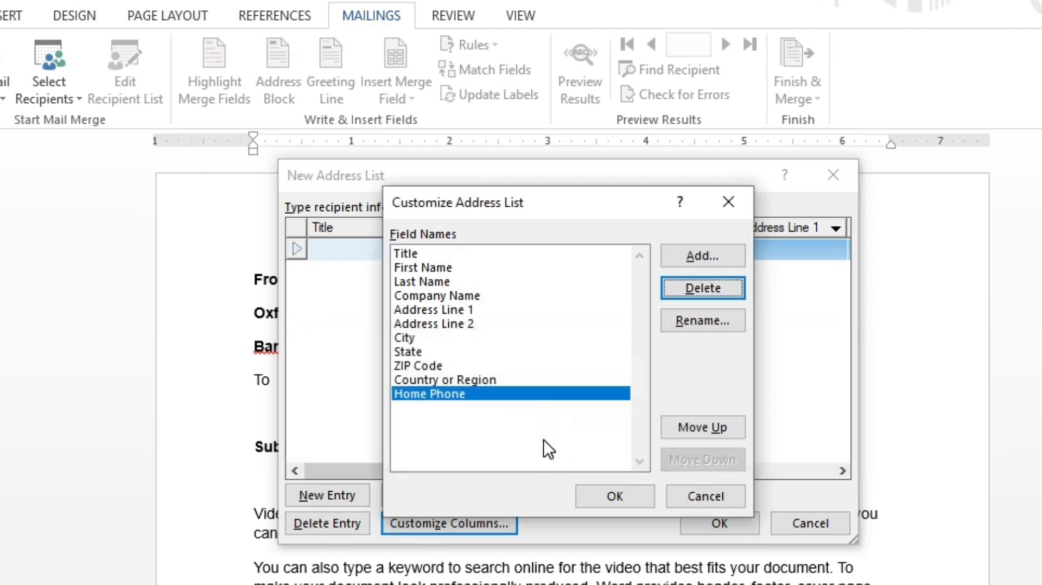
key(Return)
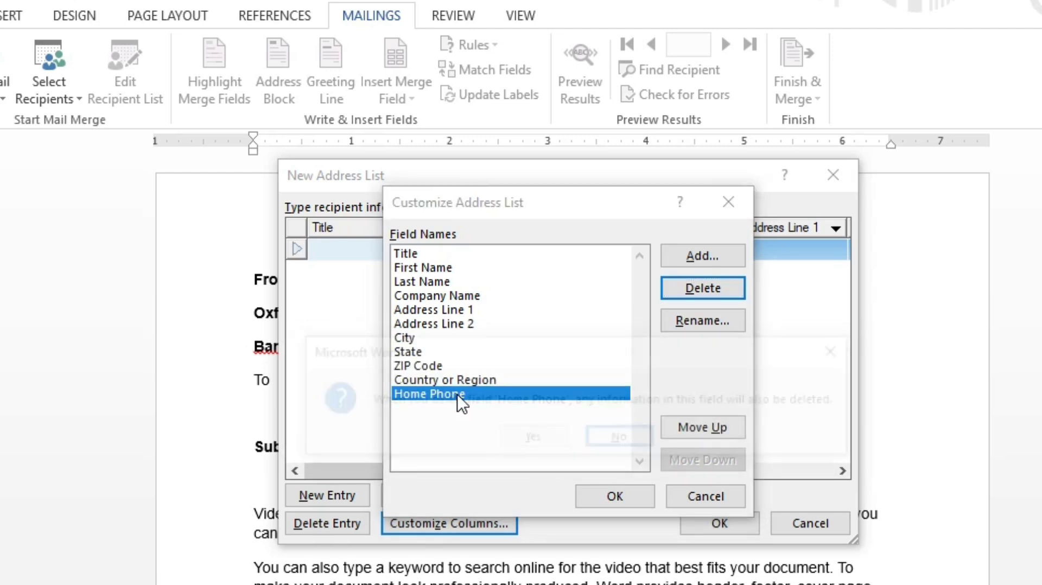
click(549, 435)
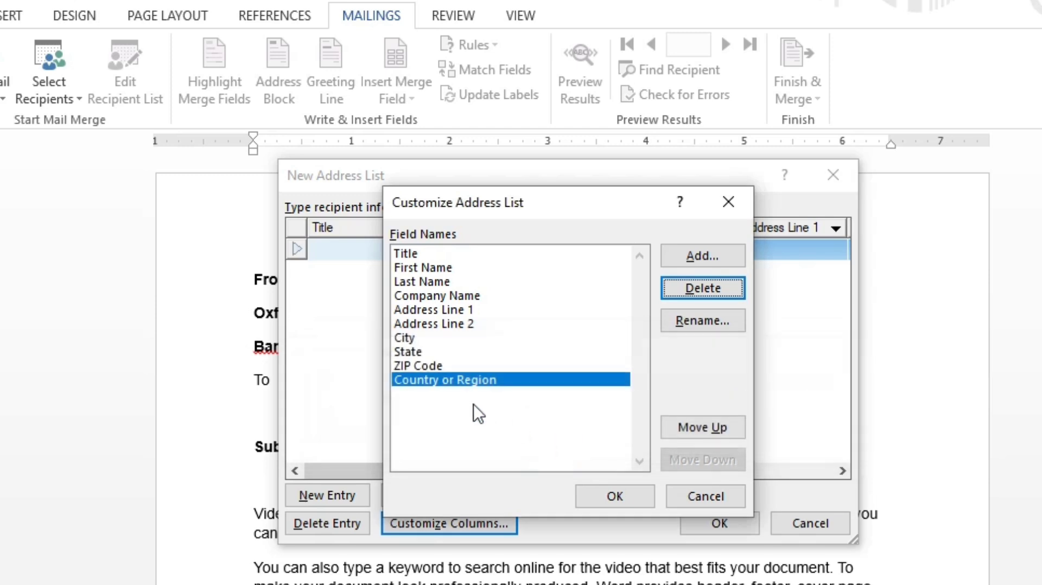
key(Return)
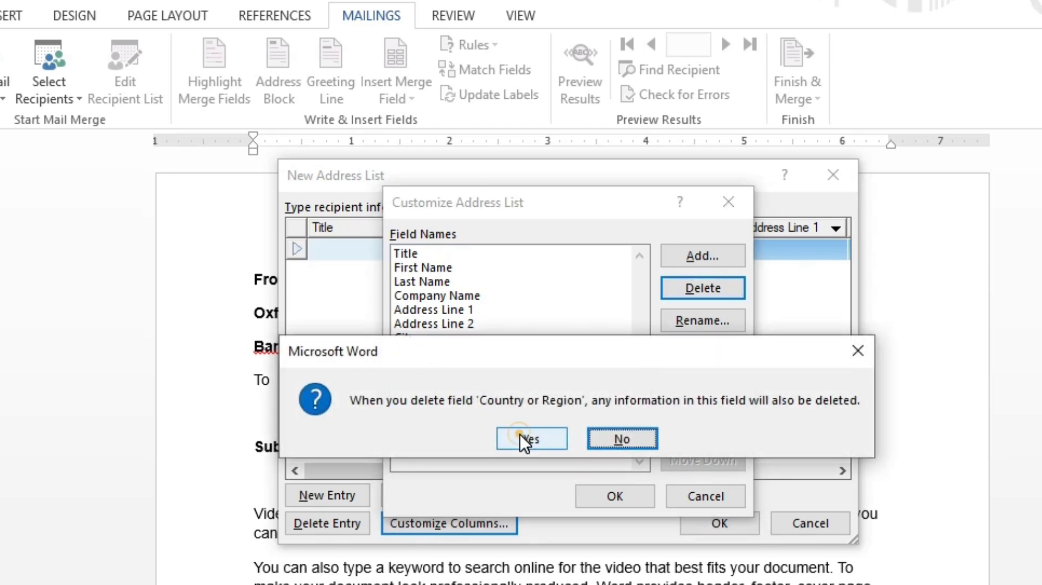
click(520, 434)
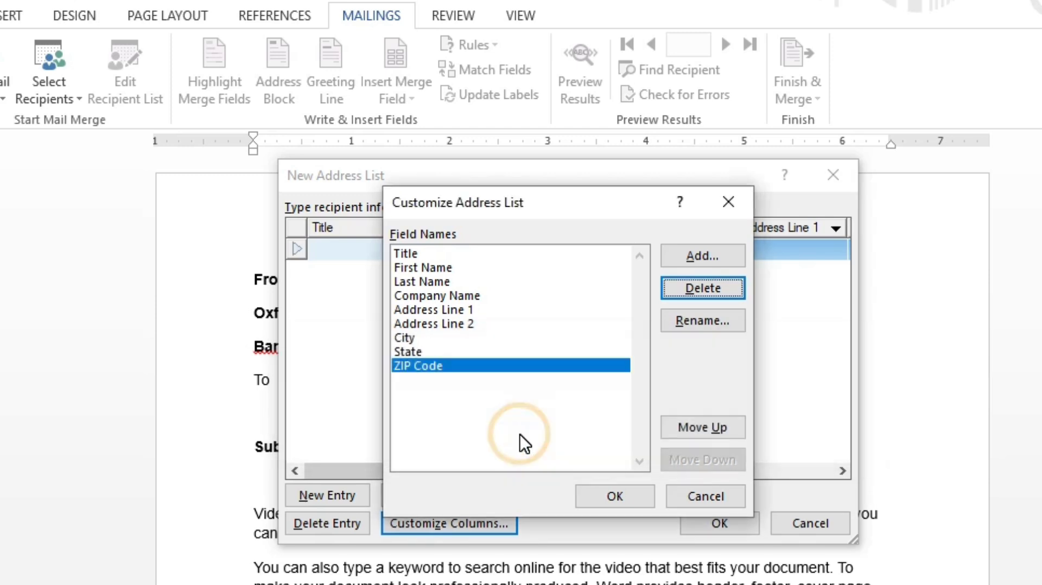
Delete the State and Address Line 2 fields from the address list
click(422, 351)
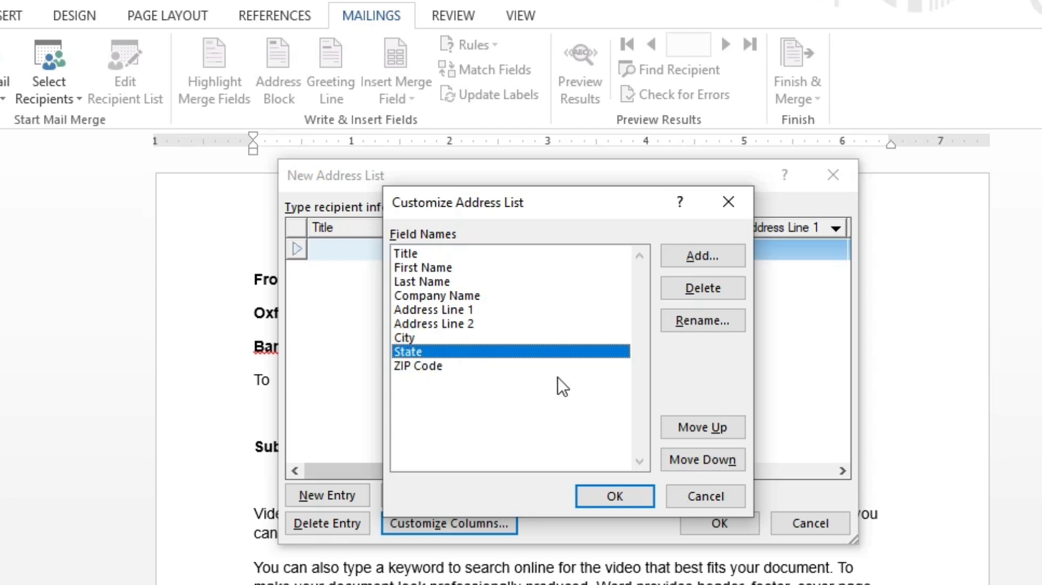
click(731, 290)
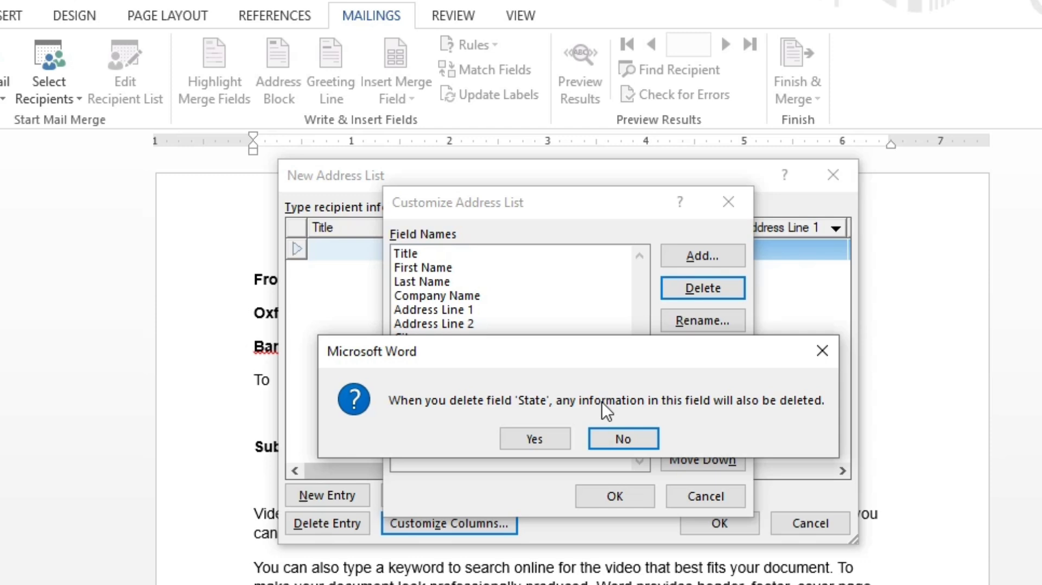
click(556, 437)
click(405, 324)
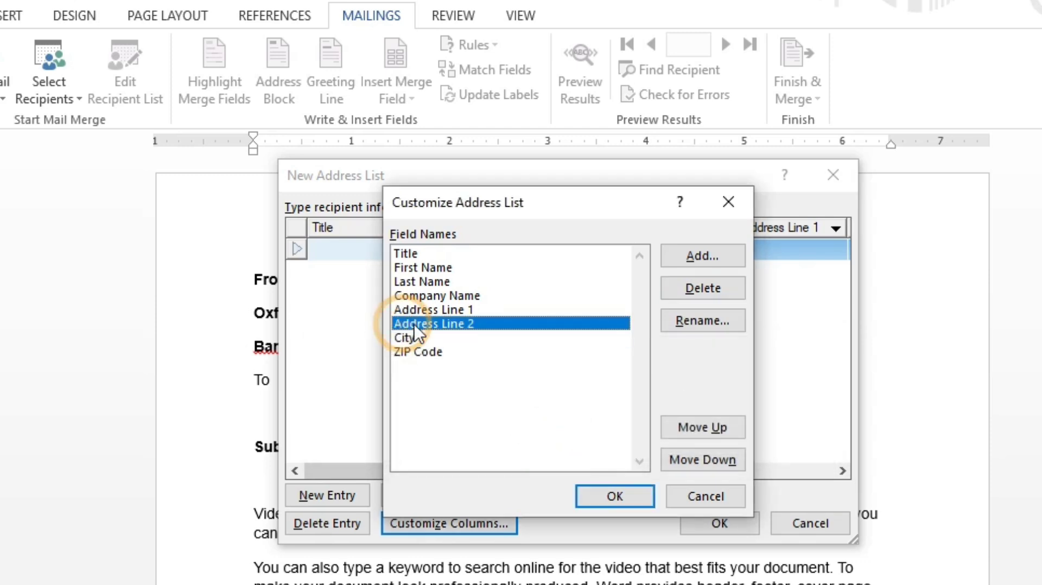
click(686, 288)
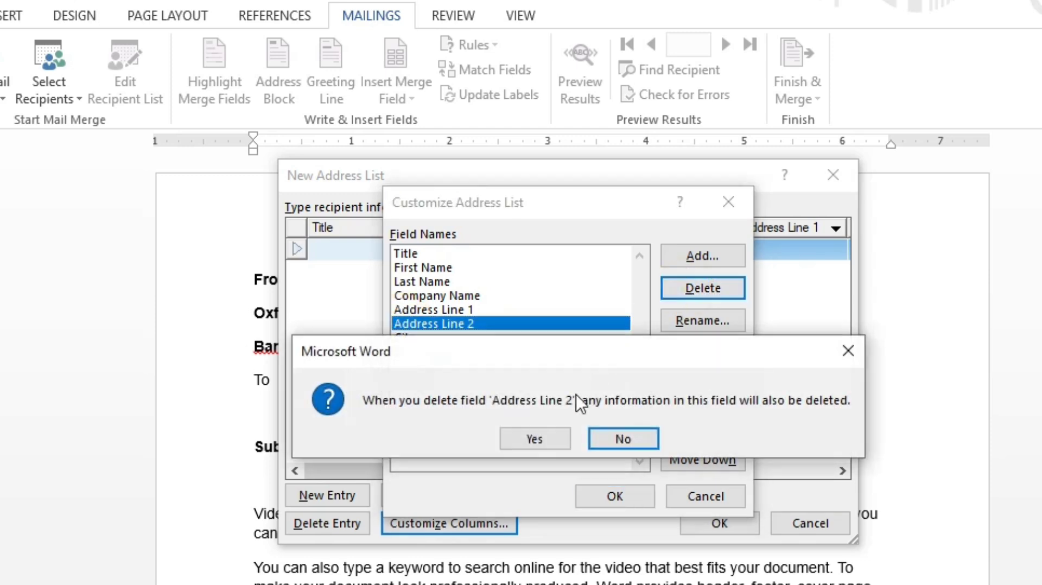
click(543, 438)
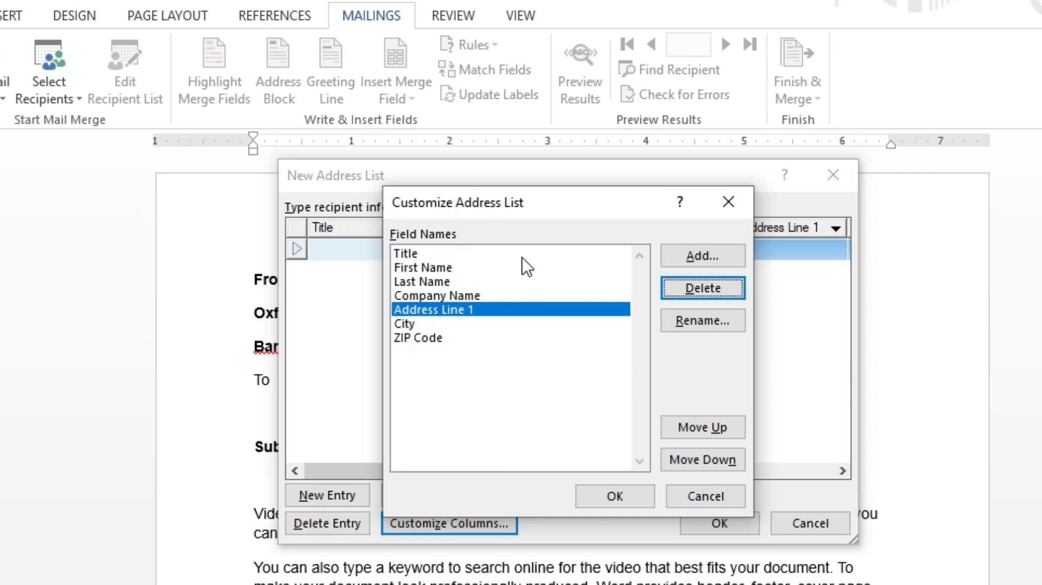
Delete the Company Name and Title fields from the address list
click(461, 294)
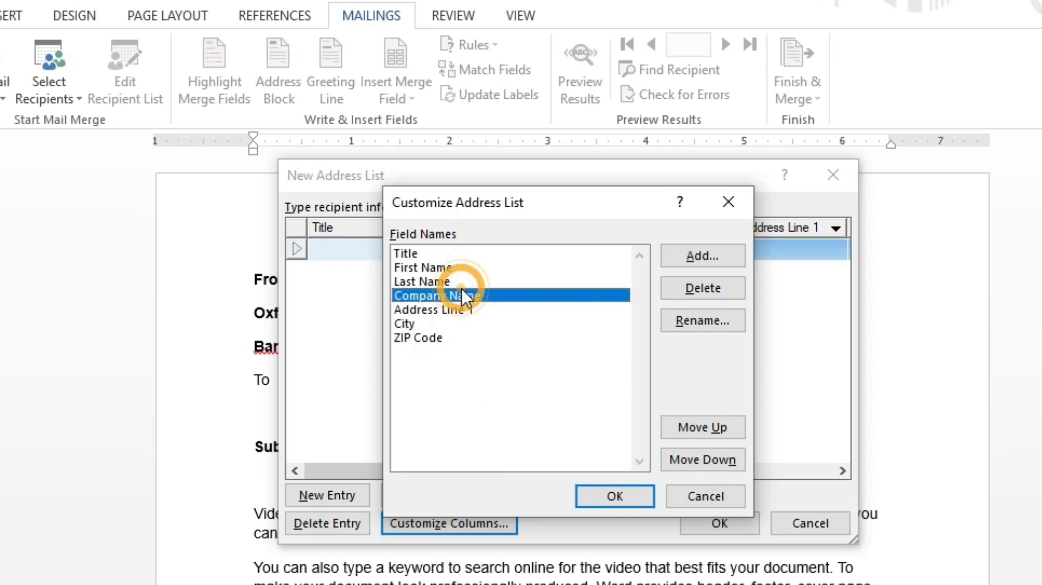
click(669, 288)
click(524, 442)
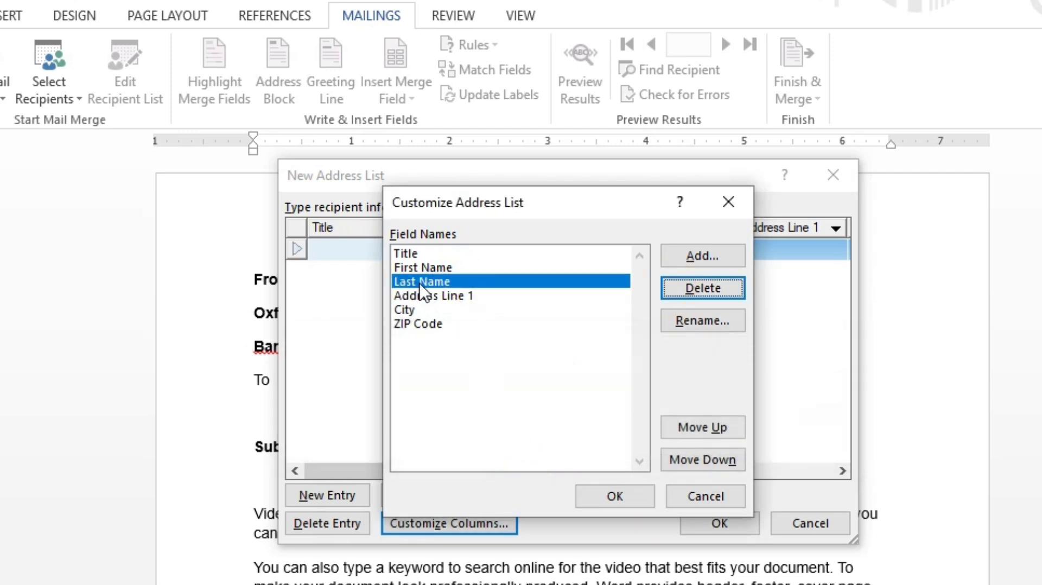
click(419, 253)
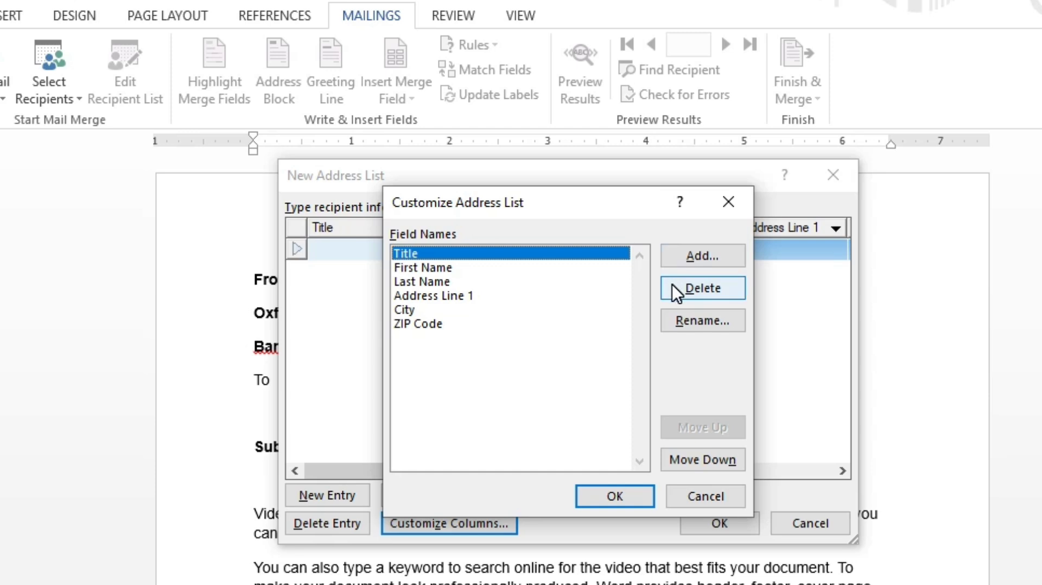
click(672, 285)
click(535, 441)
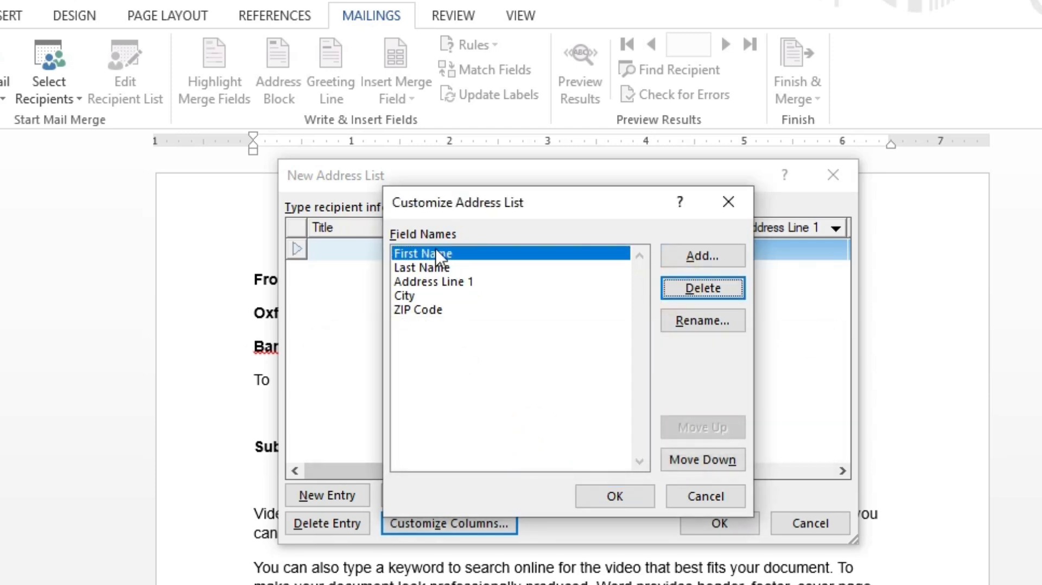
Rename the First Name field of the address list to Name
click(686, 322)
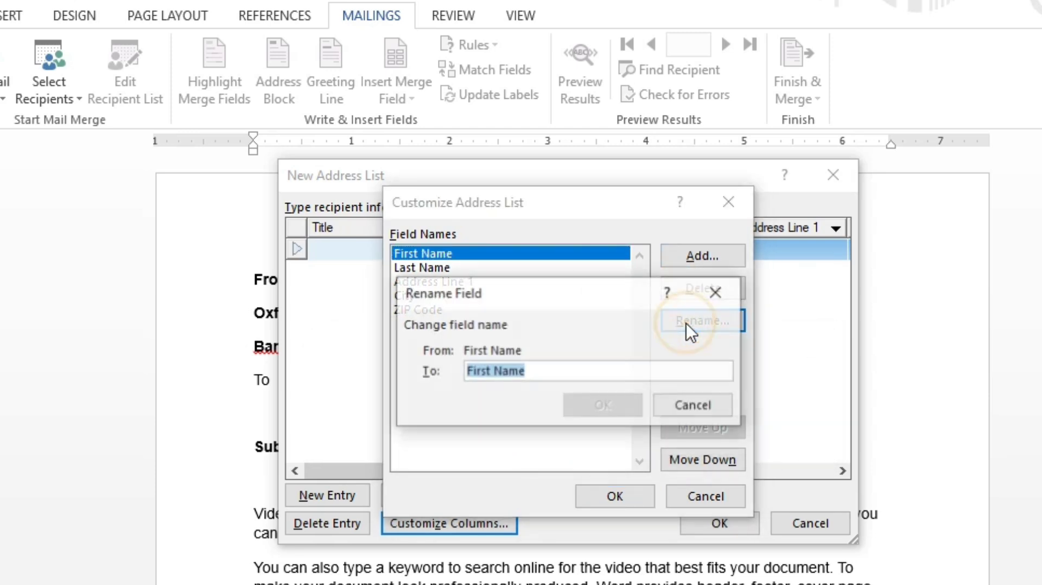
click(491, 372)
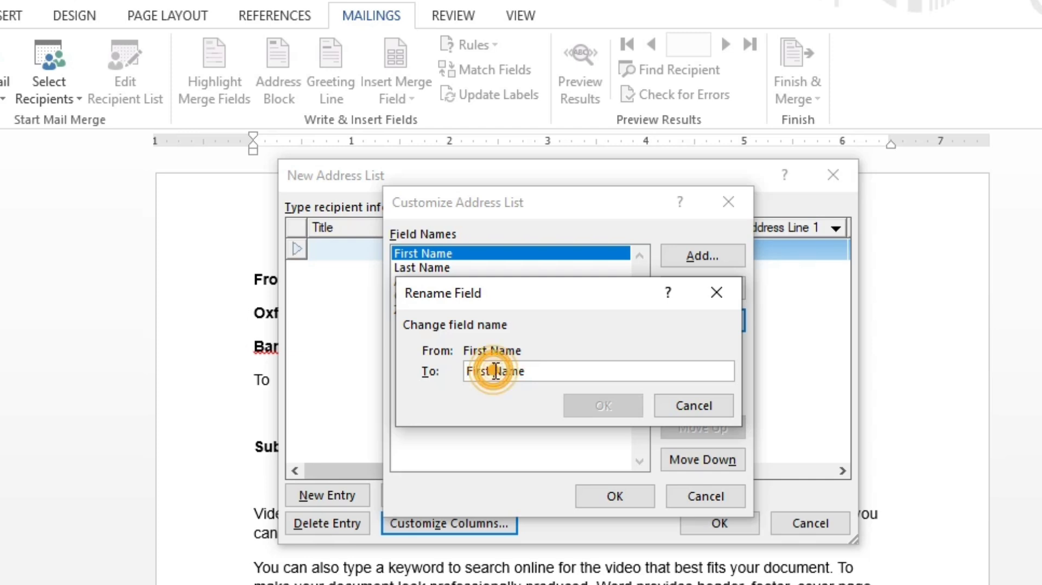
key(BackSpace)
key(BackSpace)
key(BackSpace)
key(BackSpace)
key(BackSpace)
key(BackSpace)
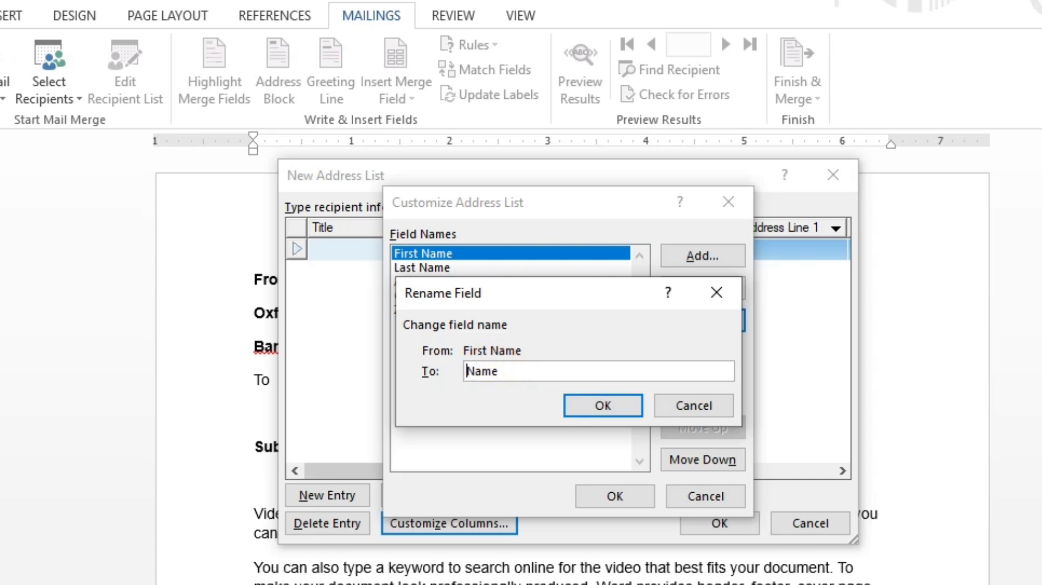
click(580, 407)
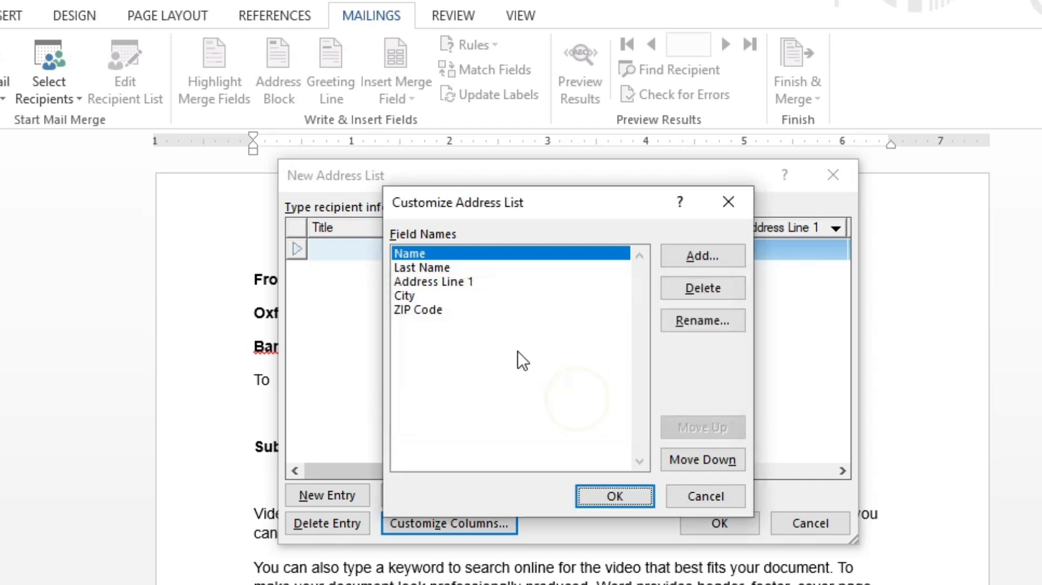
Delete the Last Name field from the address list and accept losing its information
click(410, 267)
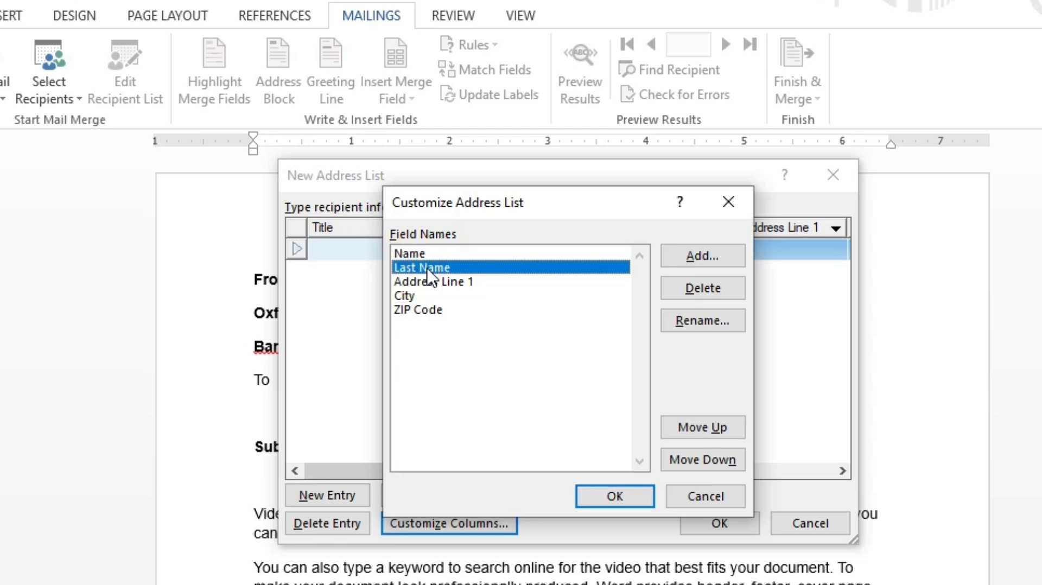
click(705, 290)
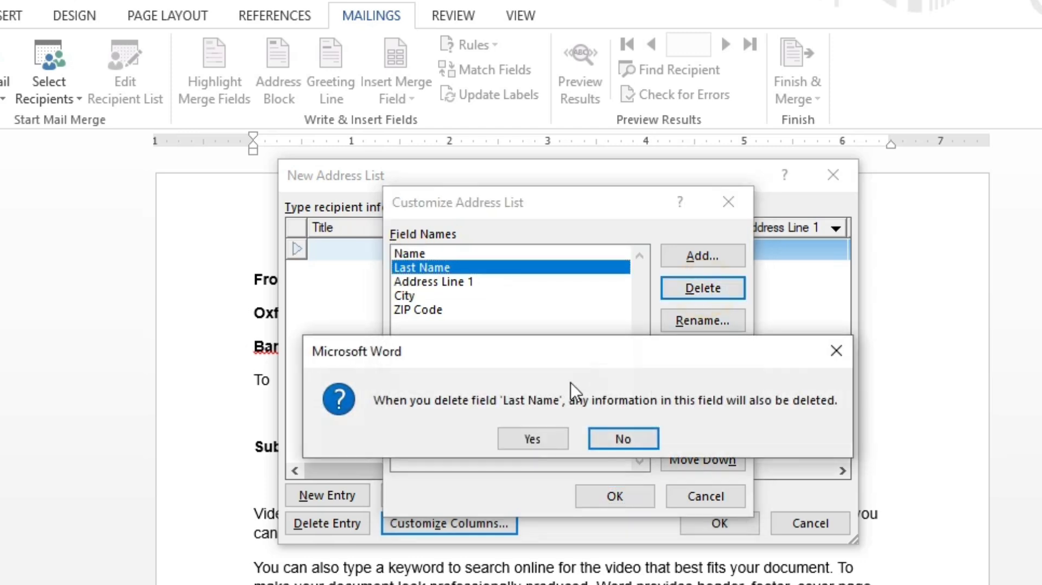
click(520, 441)
Rename the Address Line 1 field of the address list to Address
click(421, 267)
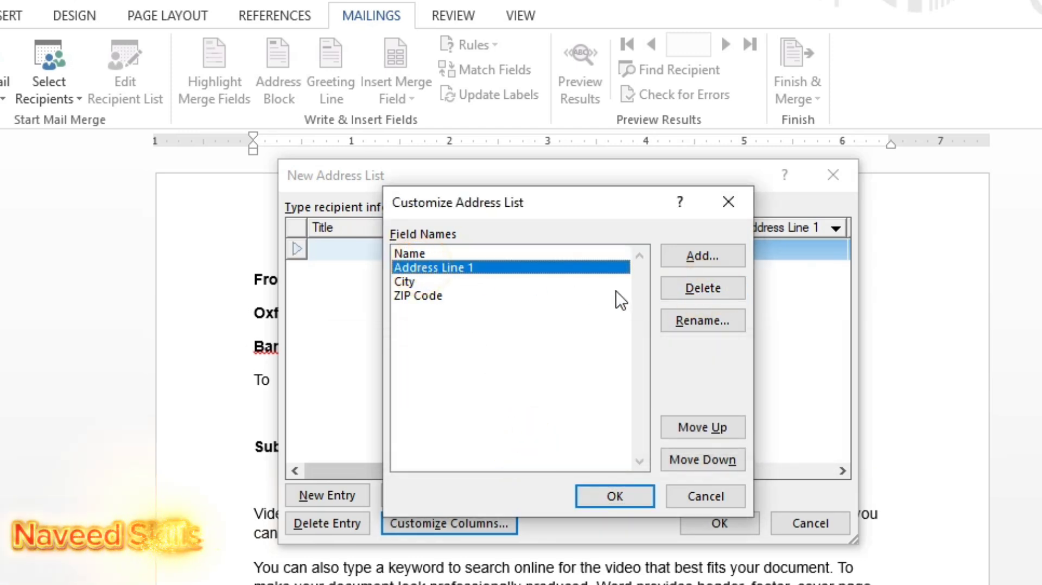
click(695, 320)
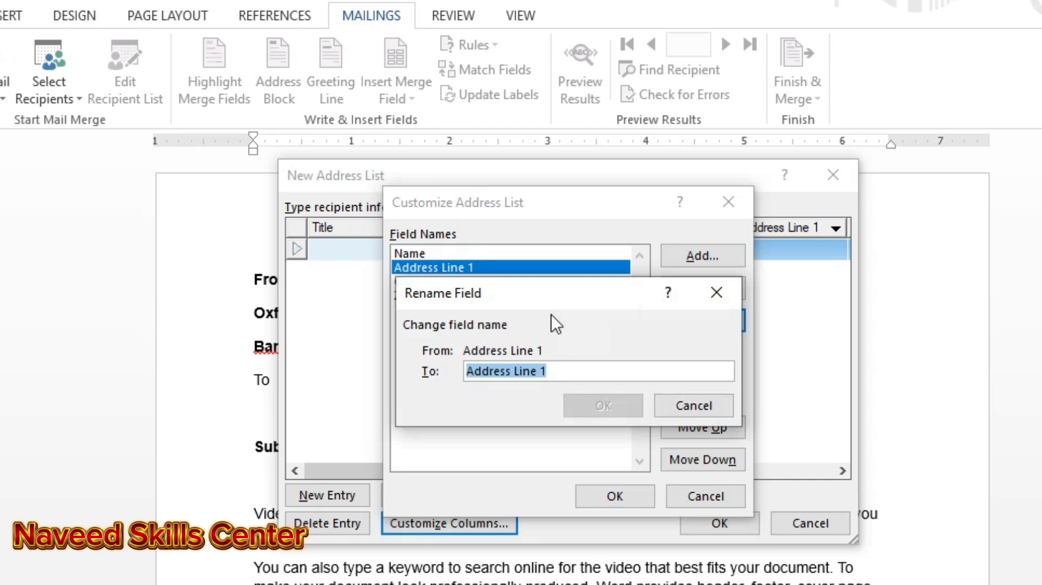
click(550, 370)
key(BackSpace)
key(BackSpace)
key(BackSpace)
key(BackSpace)
key(BackSpace)
key(BackSpace)
key(BackSpace)
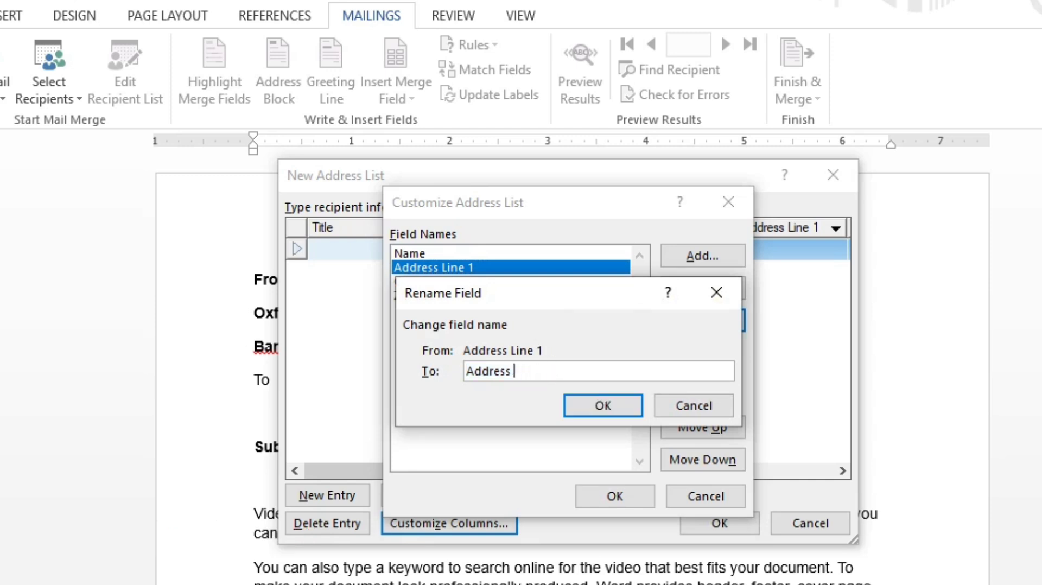
key(Return)
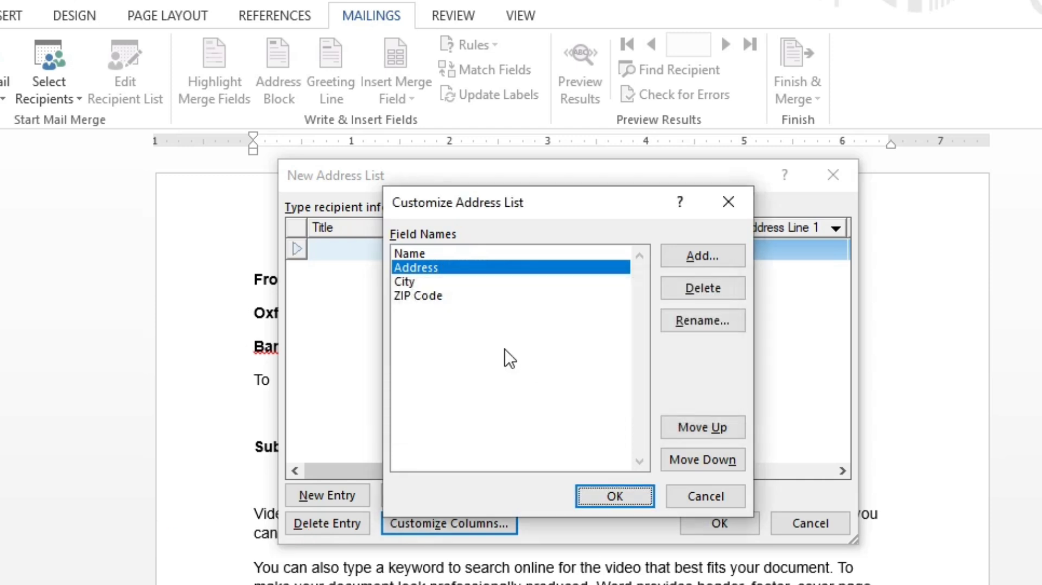
Apply the customized column set to the new address list without adding another field
click(694, 259)
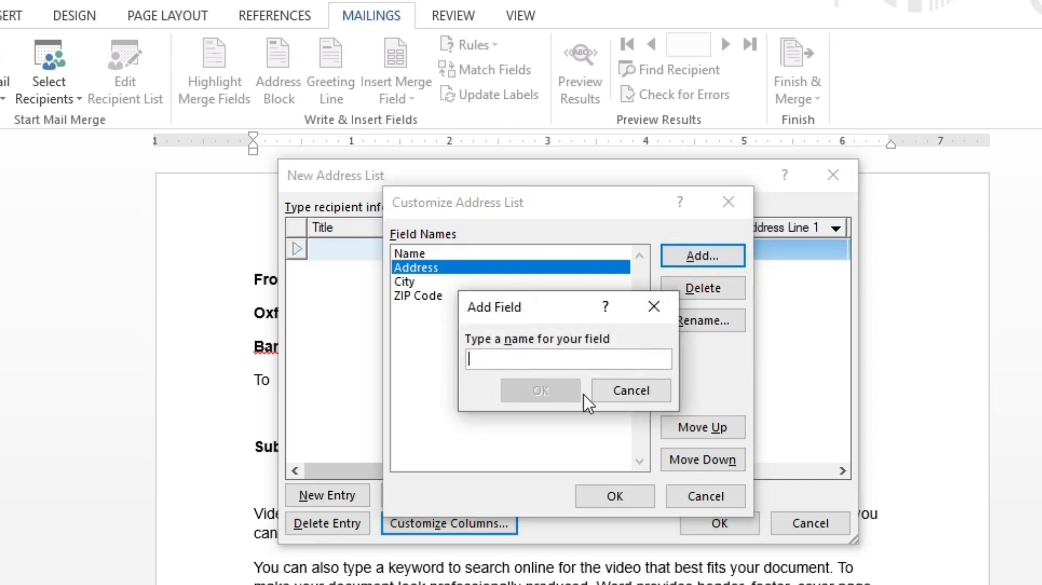
click(613, 397)
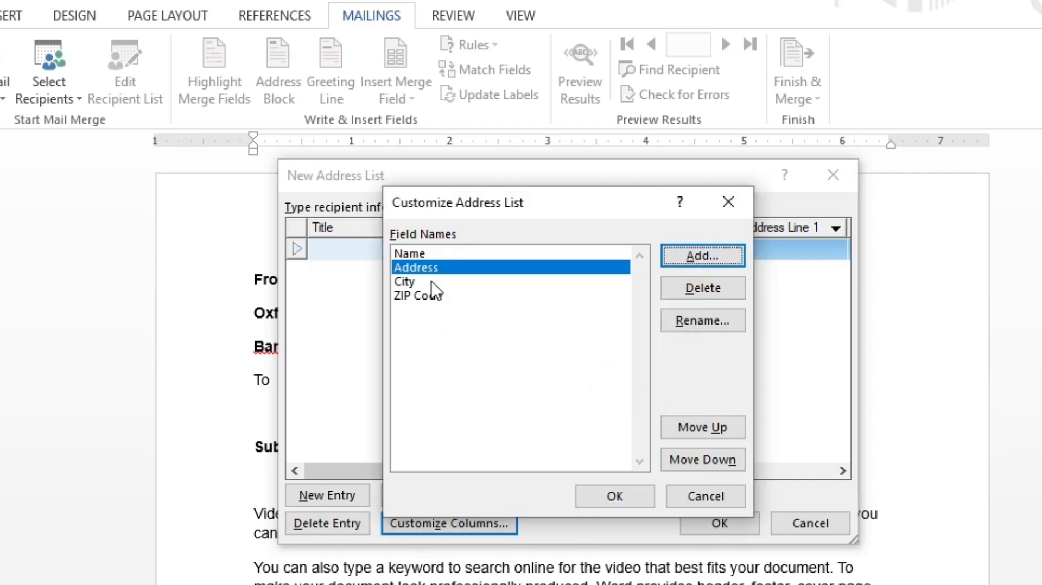
click(606, 497)
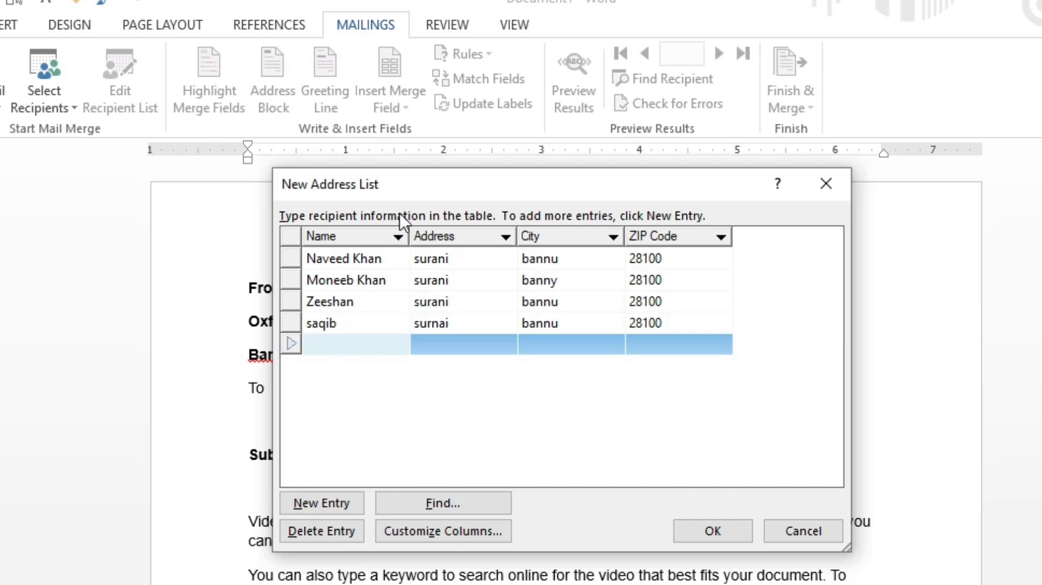
Add two more blank entries below the empty last row of the address list
click(335, 346)
key(Tab)
key(Tab)
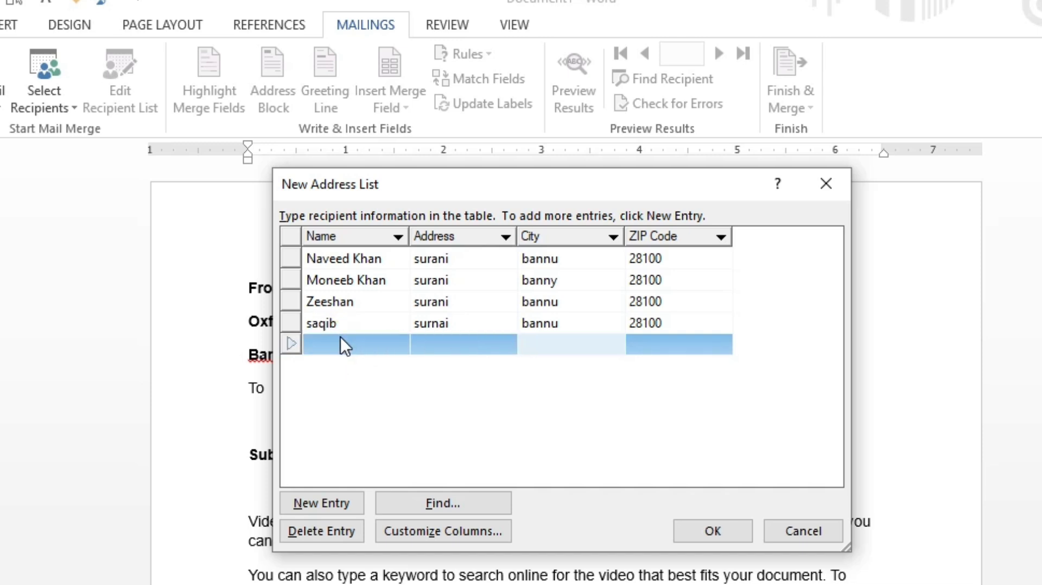
key(Tab)
key(Tab)
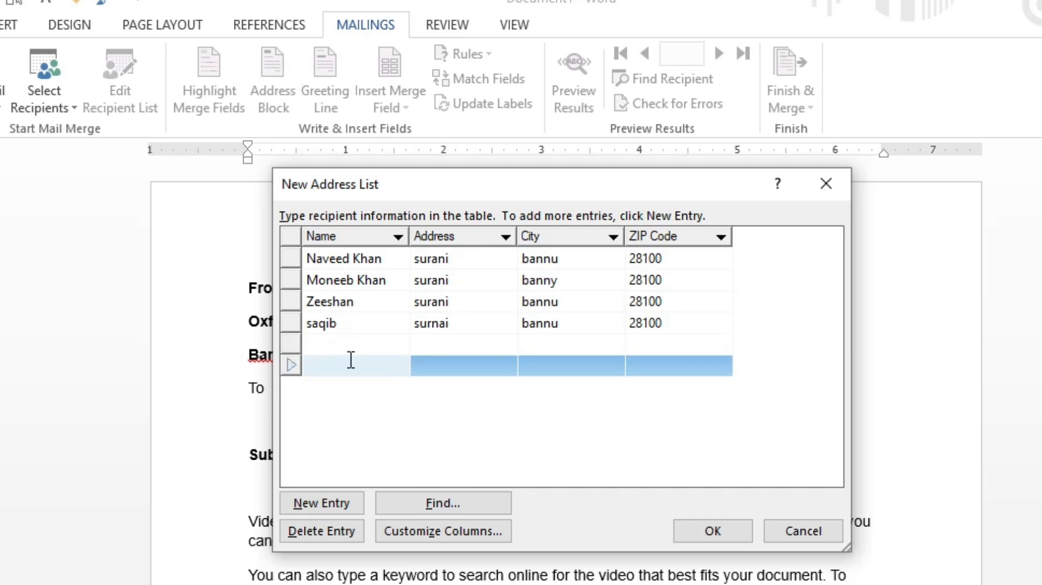
click(325, 506)
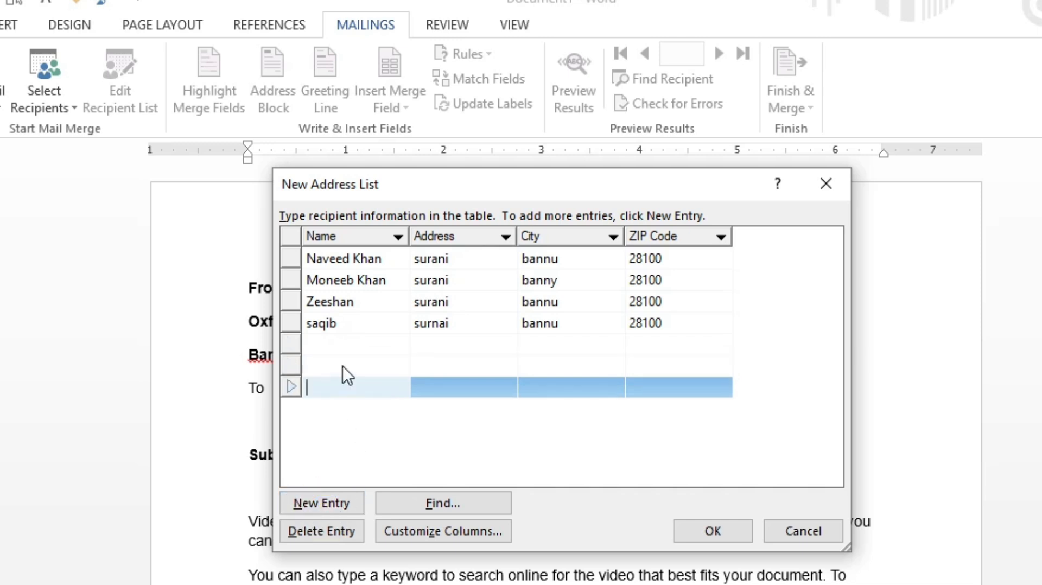
Delete the three blank entries at the end of the recipient address list
click(319, 530)
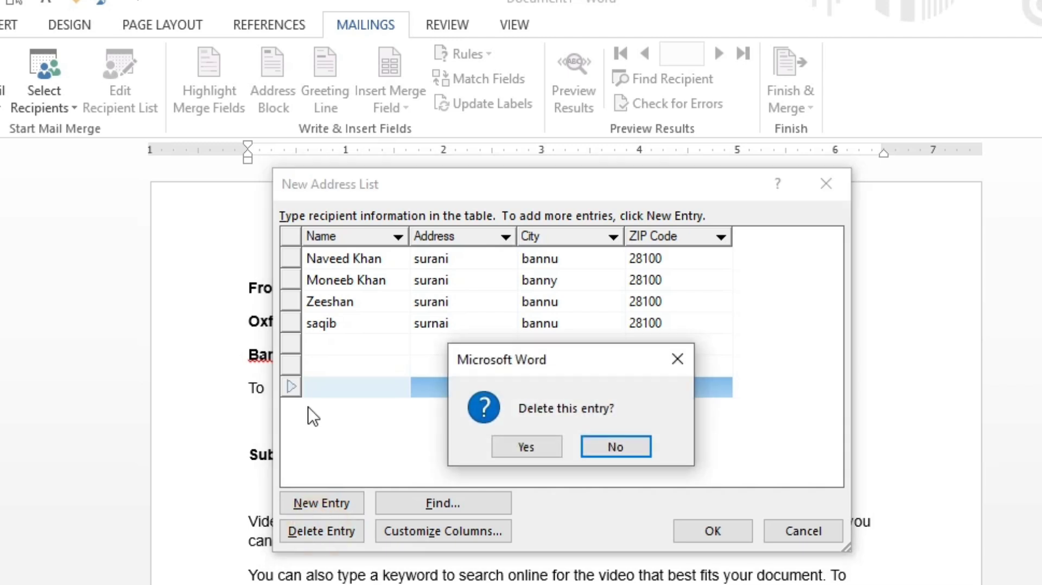
click(523, 440)
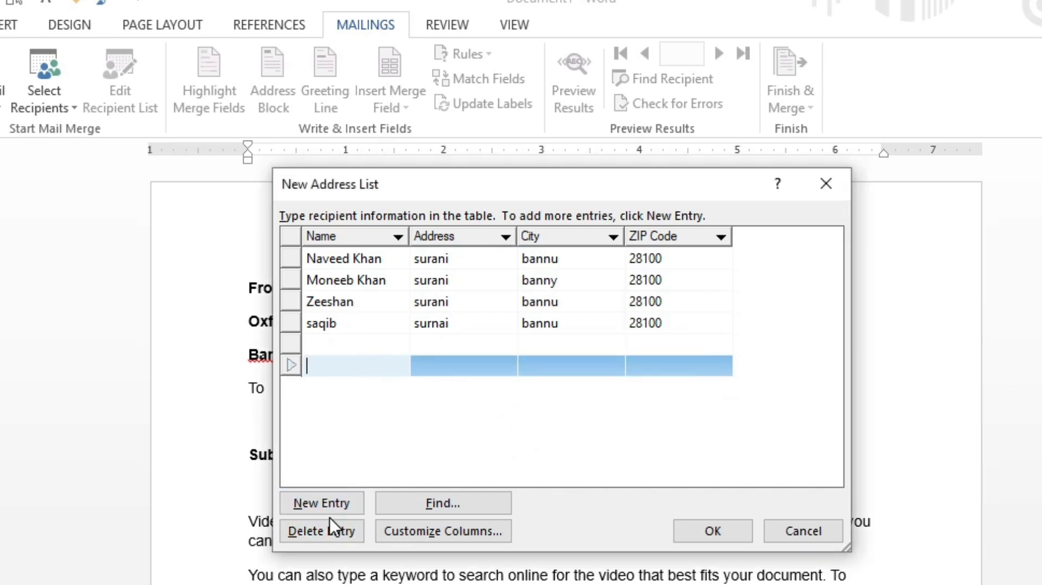
click(325, 531)
click(518, 450)
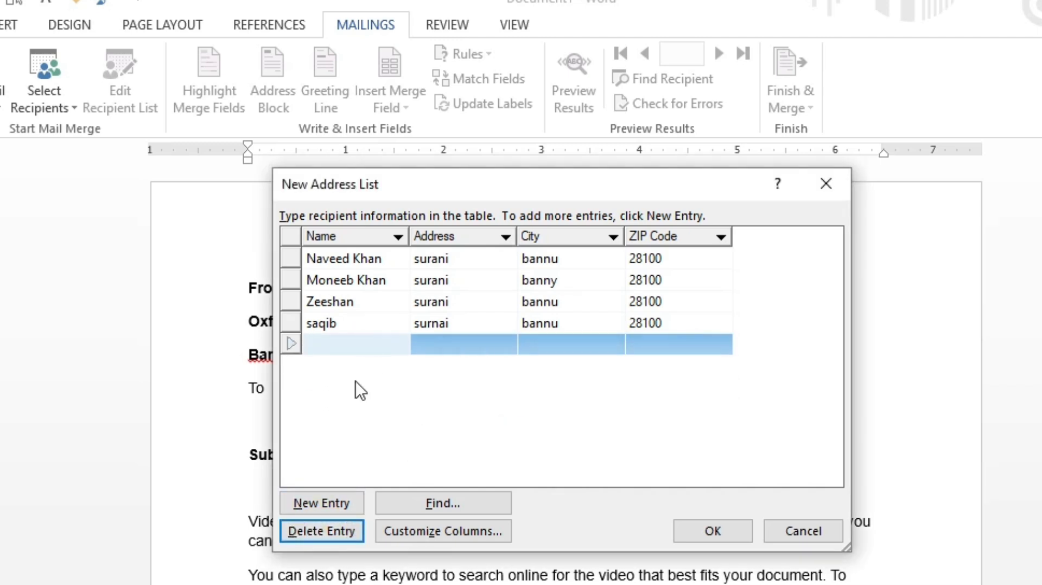
click(321, 533)
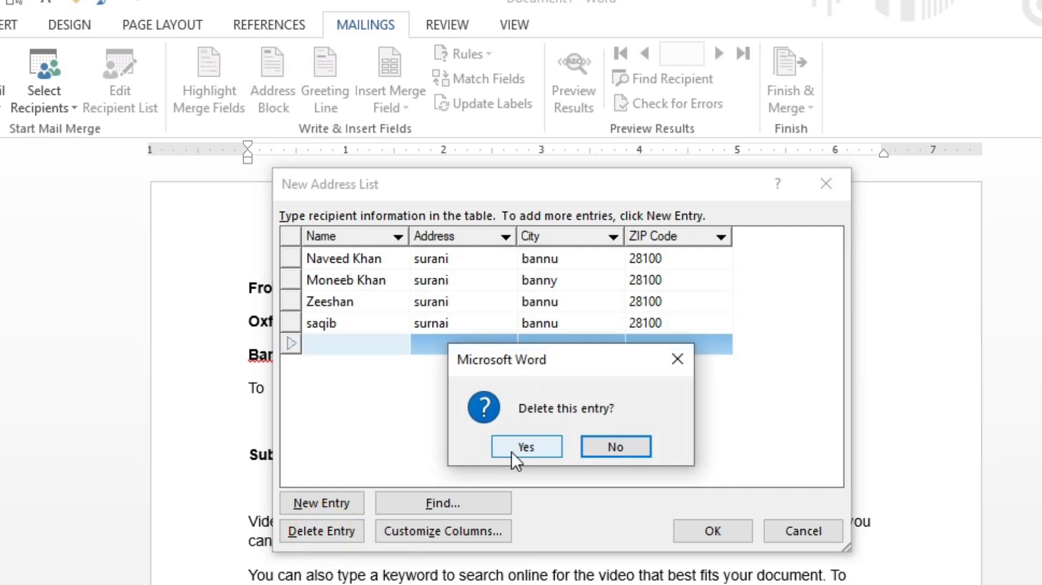
click(512, 452)
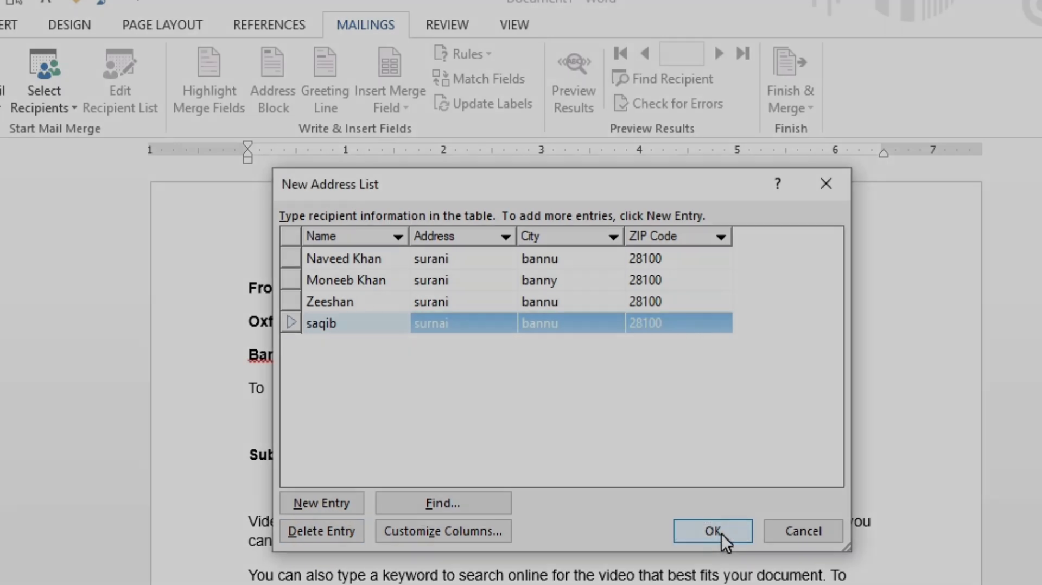
Finish the address list and save it on the Desktop under the file name letter 1
click(721, 533)
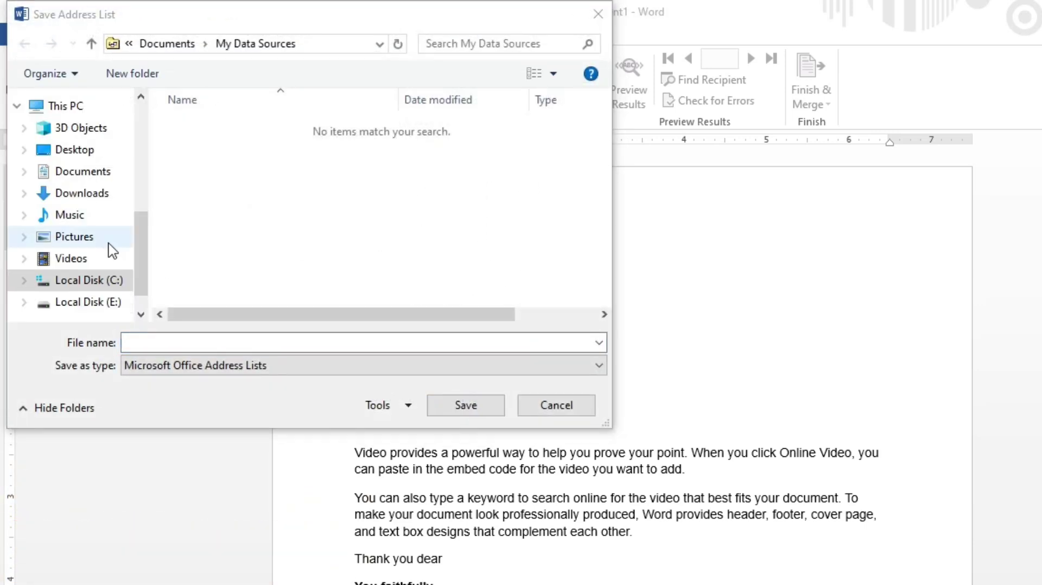
click(65, 148)
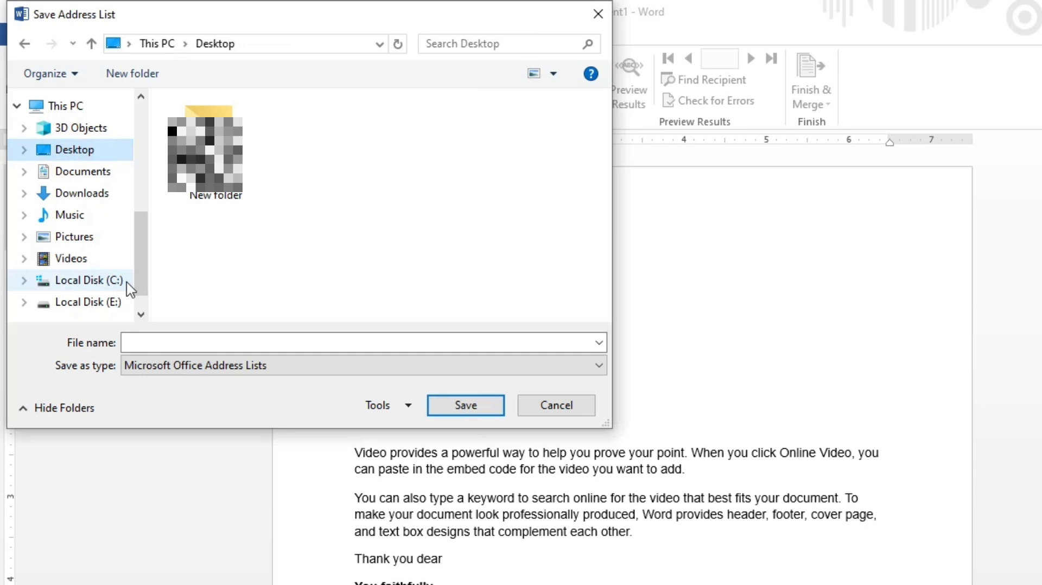
click(168, 340)
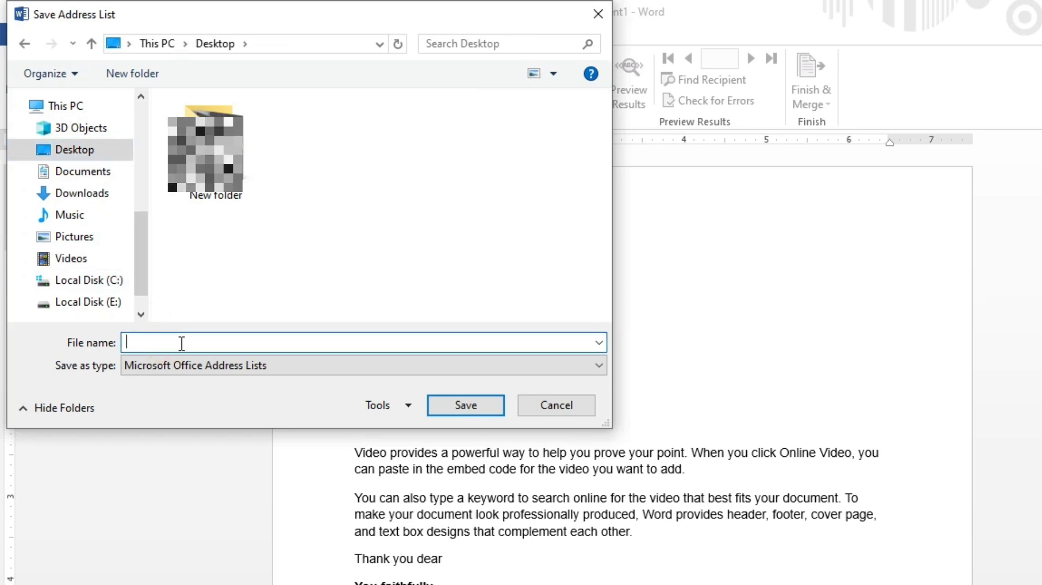
text(leete)
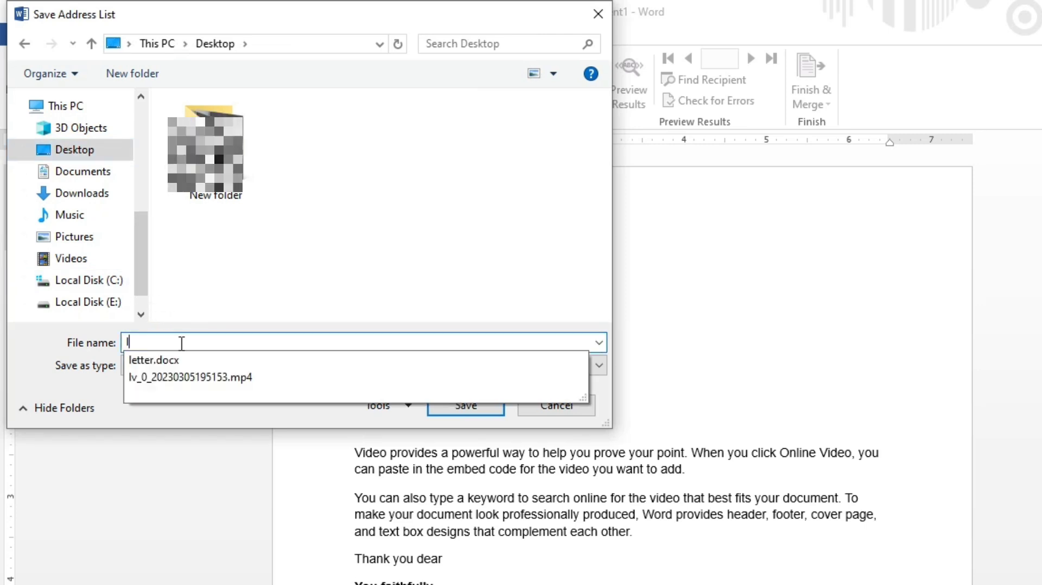
key(BackSpace)
key(BackSpace)
key(BackSpace)
text(tter )
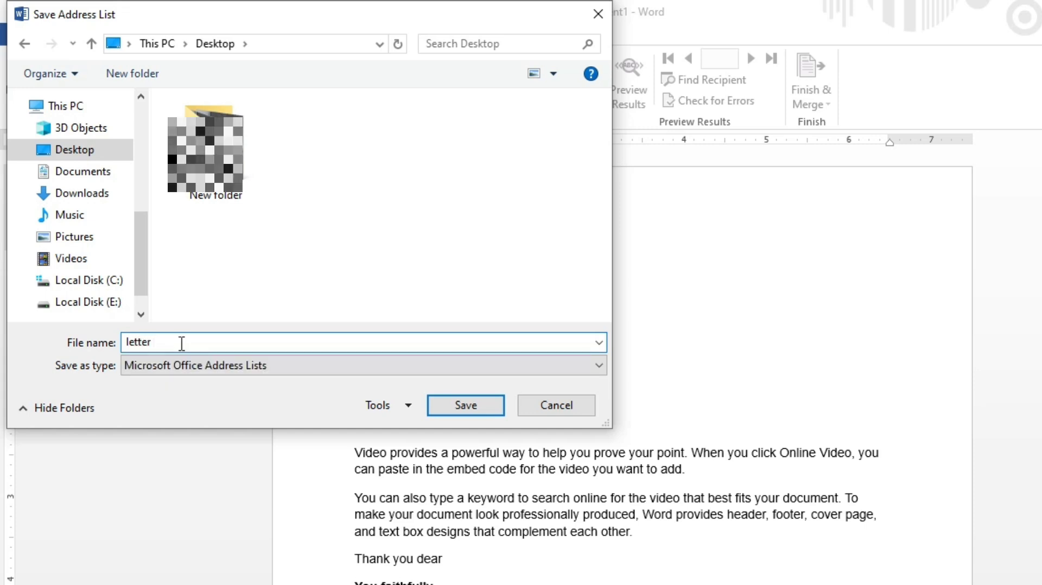
text(1)
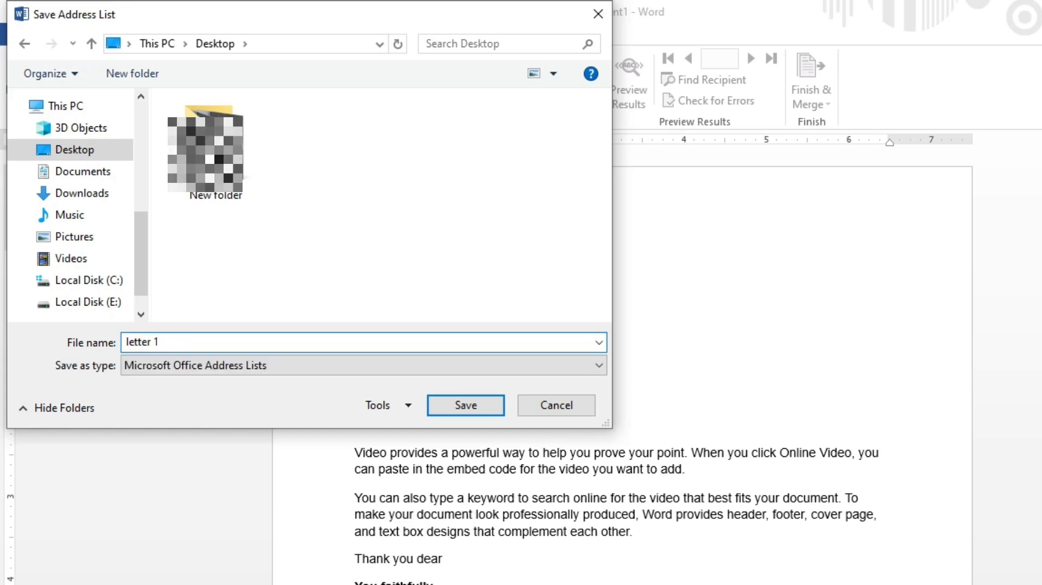
click(467, 407)
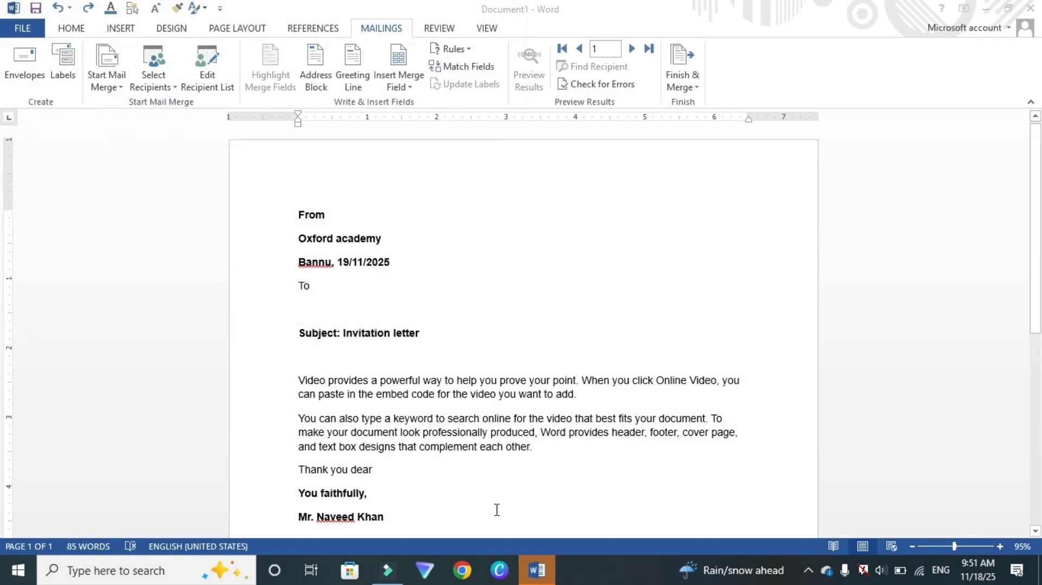
Center and bold the three sender lines, from Form to Bannu, at the start of the letter
click(542, 575)
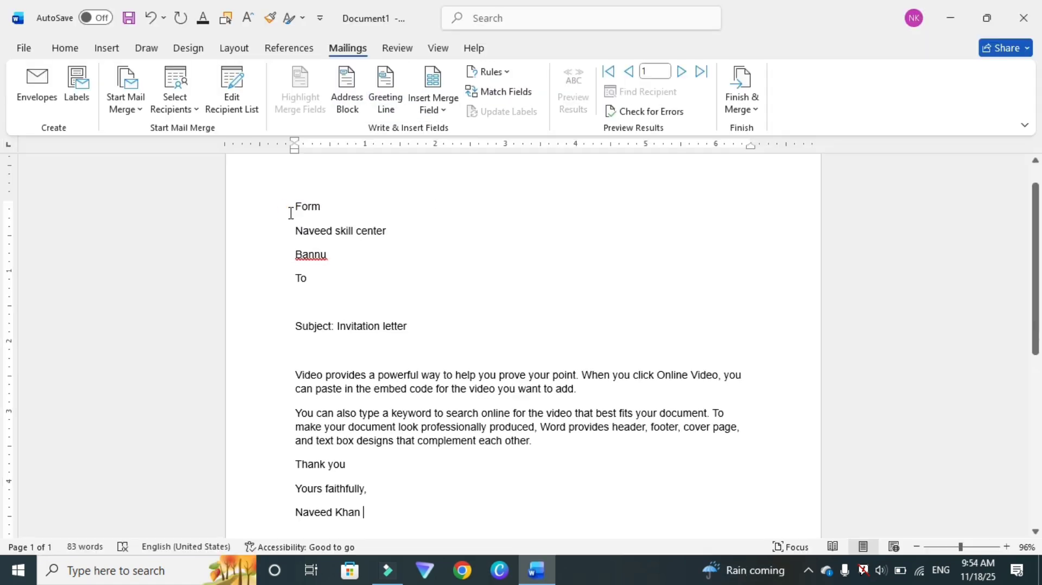
drag(290, 213, 356, 261)
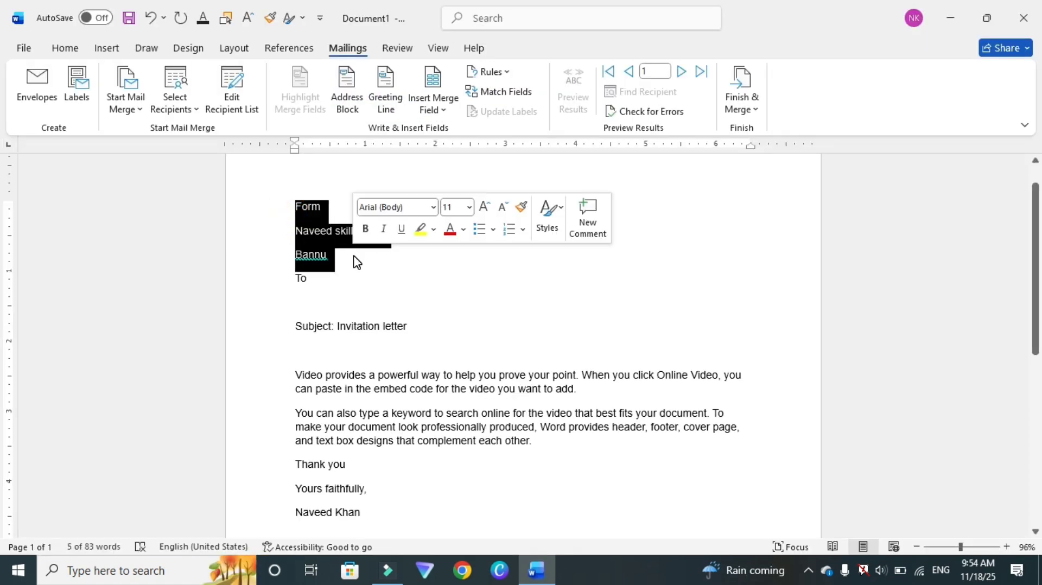
key(ctrl+e)
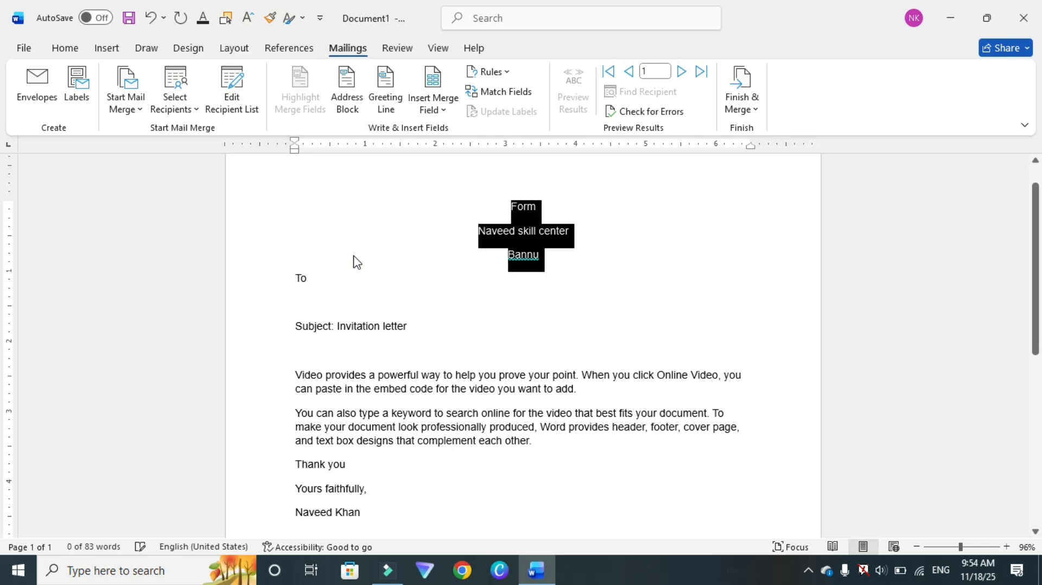
key(ctrl+b)
click(414, 270)
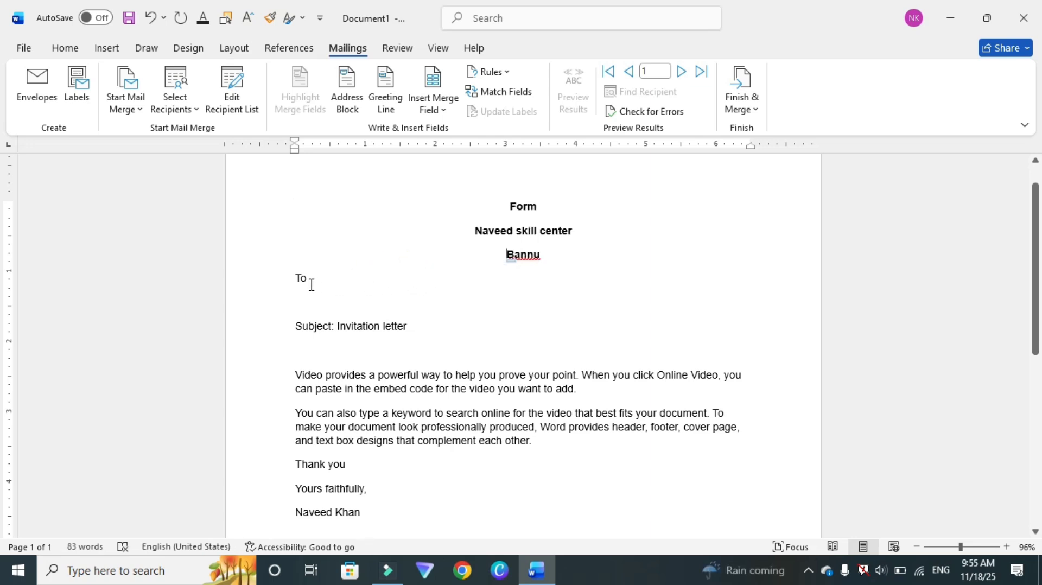
Bold the "Subject: Invitation letter" line and indent it by one tab stop
scroll(310, 284, down, 1)
click(293, 294)
drag(294, 294, 415, 294)
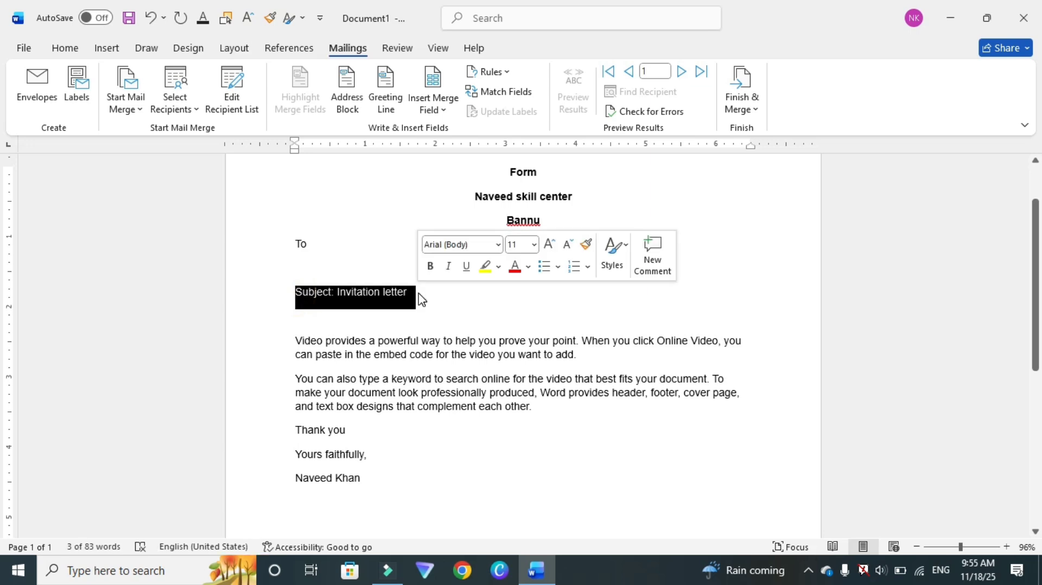
key(ctrl+b)
click(295, 293)
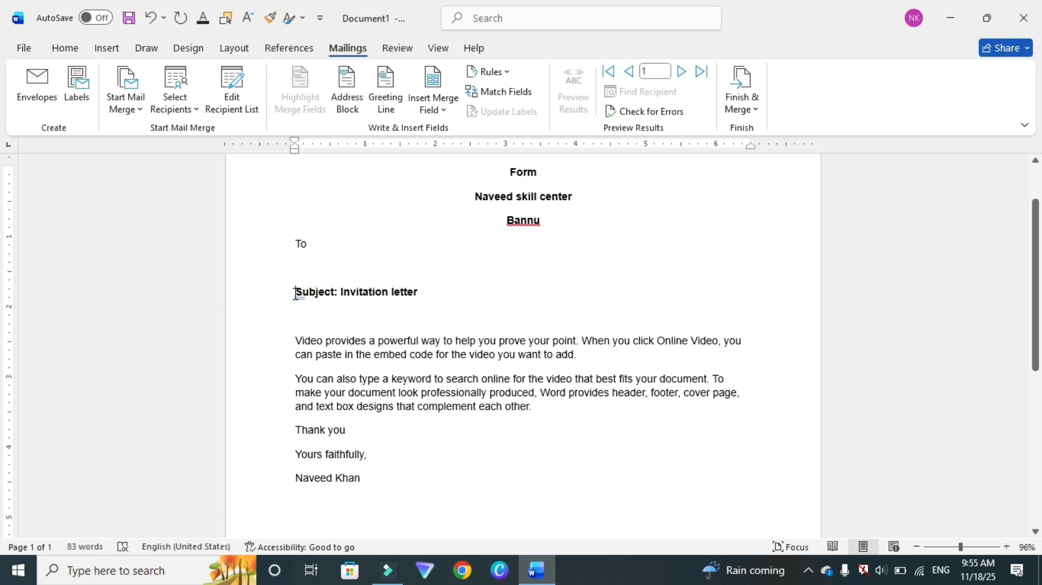
key(Tab)
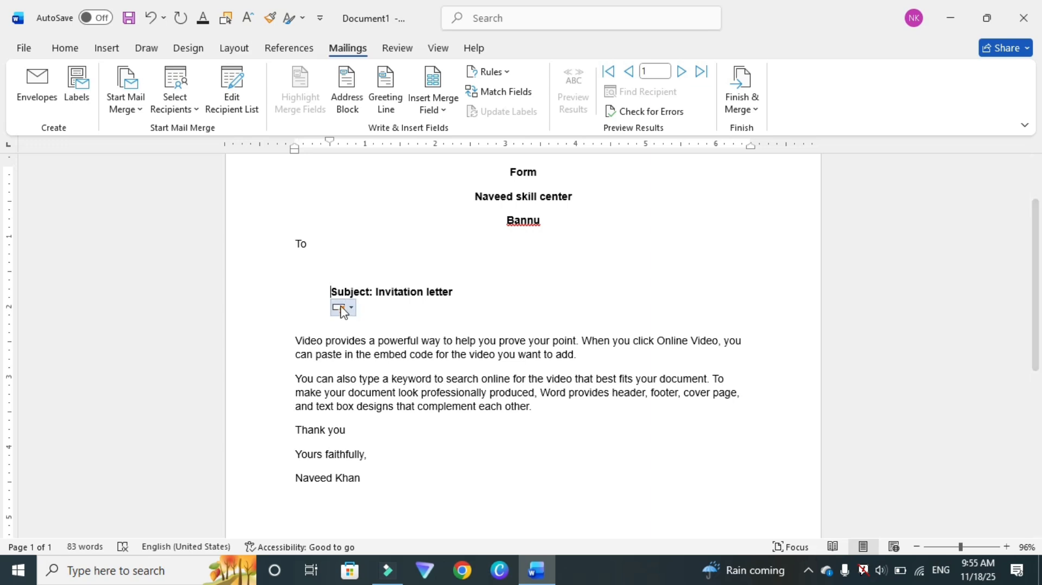
Indent the first line of both body paragraphs of the letter by one tab stop
scroll(308, 295, down, 1)
click(295, 307)
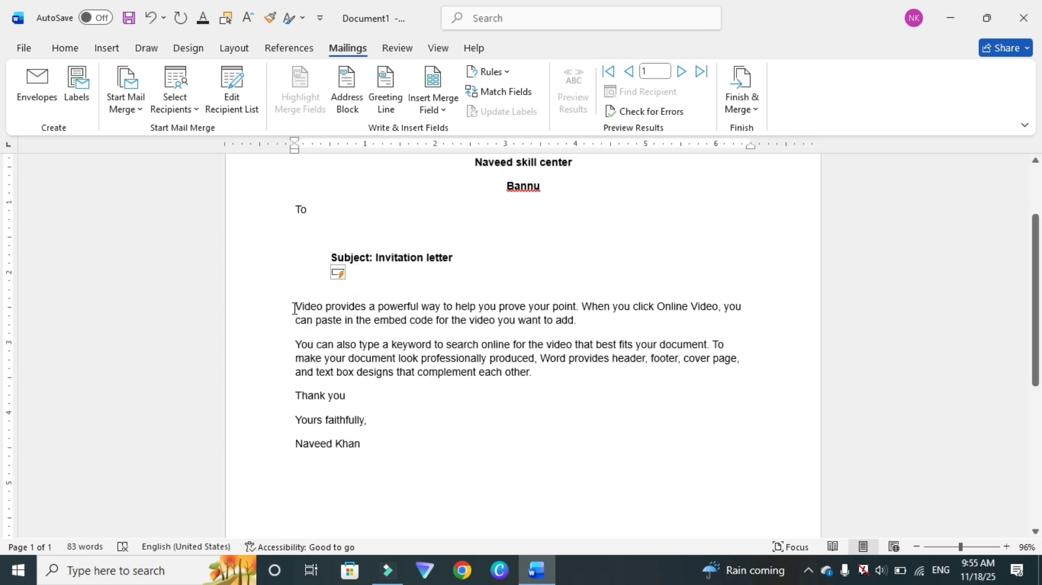
key(Tab)
click(296, 339)
key(Tab)
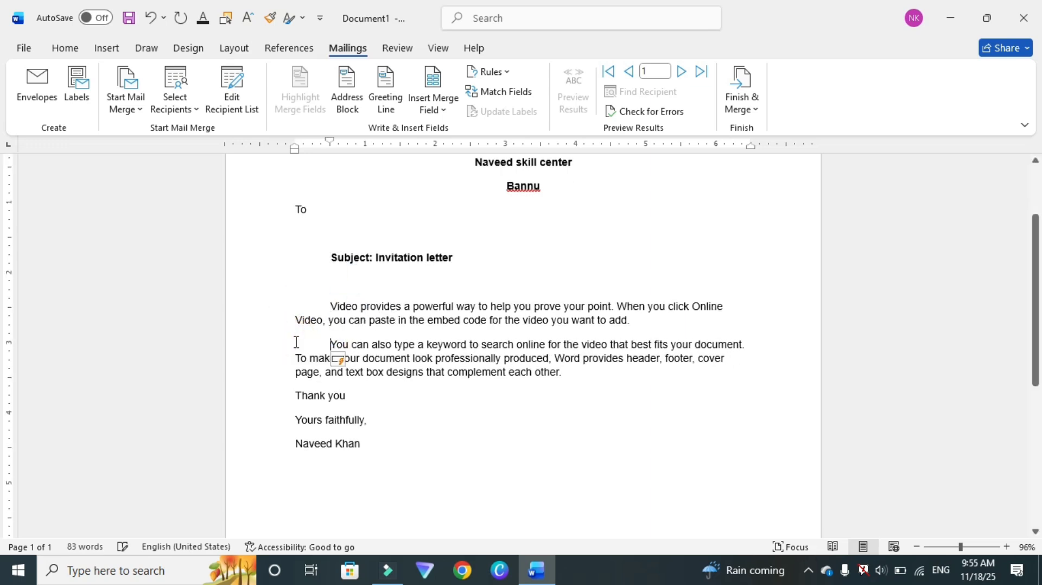
Indent the three closing lines, from "Thank you" to the sender's name, to about 3.6 inches and make them bold
scroll(332, 335, down, 3)
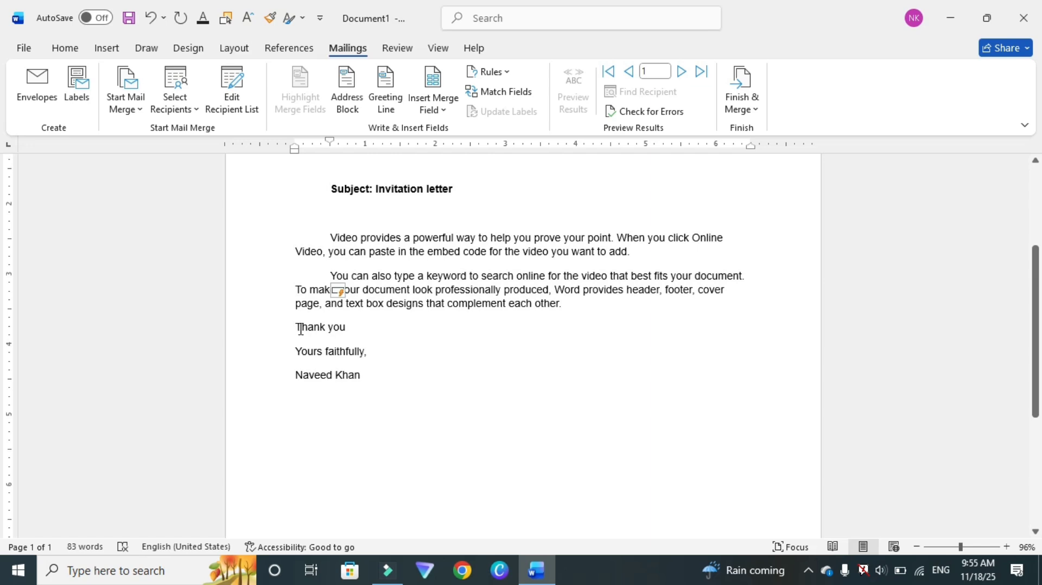
drag(289, 329, 364, 378)
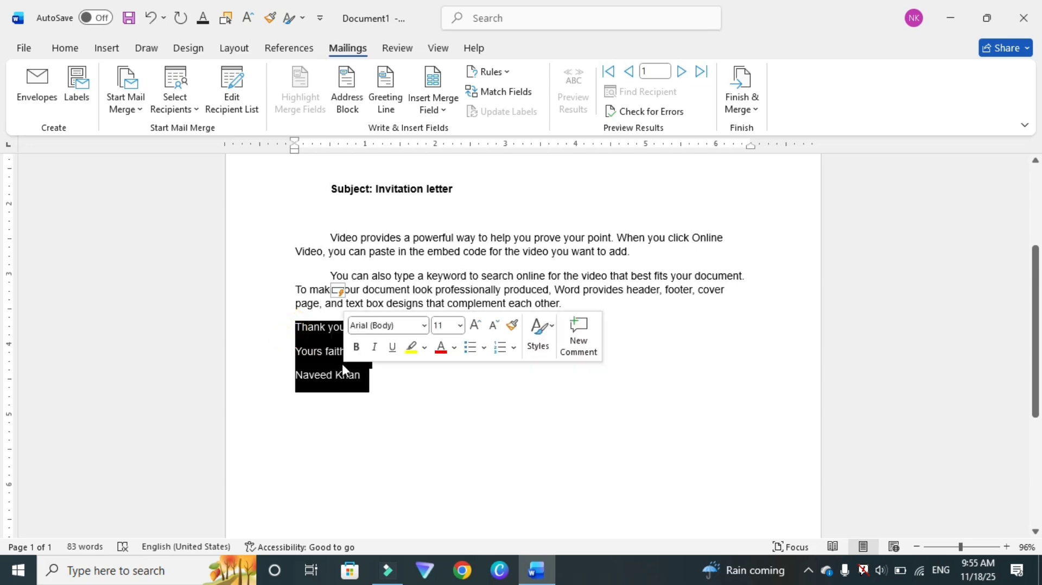
mouse_move(295, 151)
mouse_down()
mouse_move(384, 175)
mouse_move(553, 185)
mouse_up()
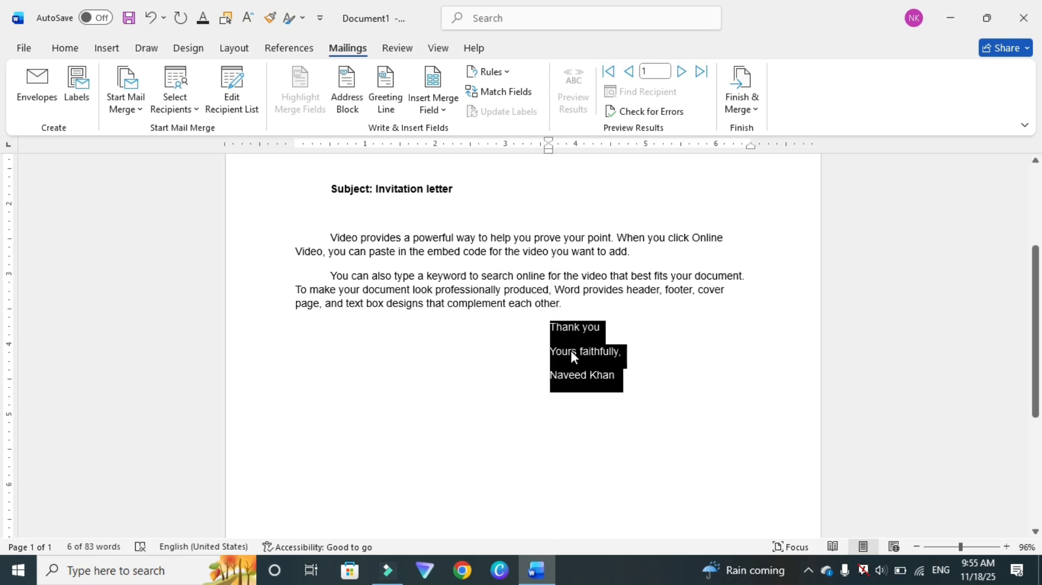
key(ctrl+b)
click(482, 302)
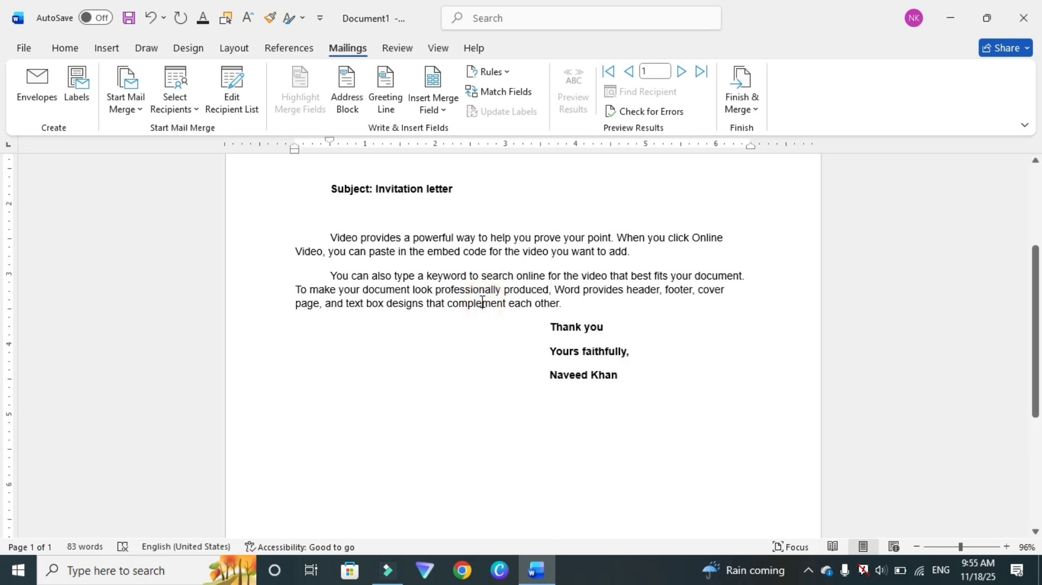
Add a comma after "To" above the subject line
scroll(483, 302, up, 4)
click(321, 283)
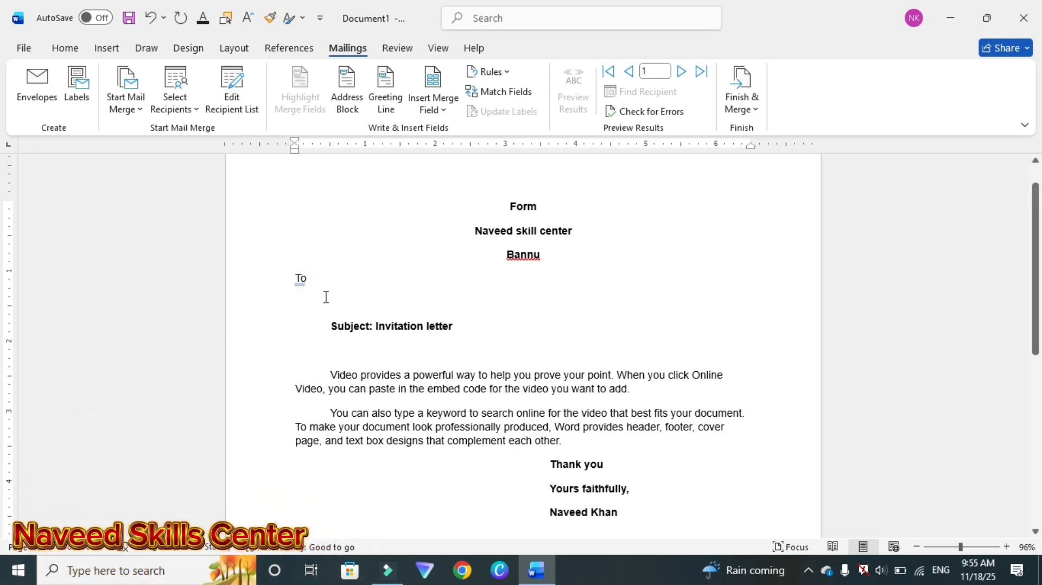
text(,)
Insert the Name merge field on the line below "To," and the Address merge field on a new line under it
click(321, 306)
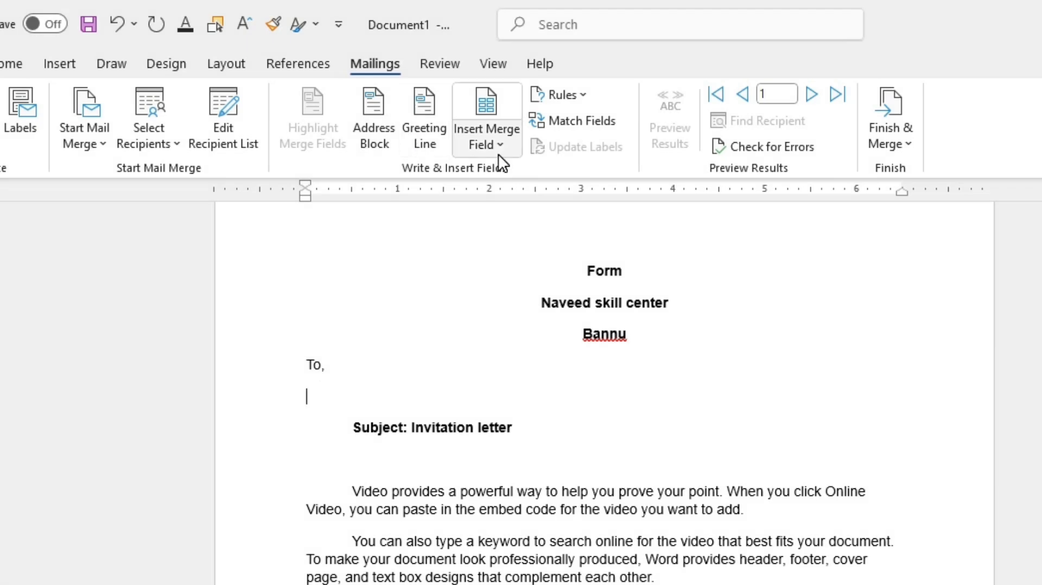
click(491, 142)
click(506, 178)
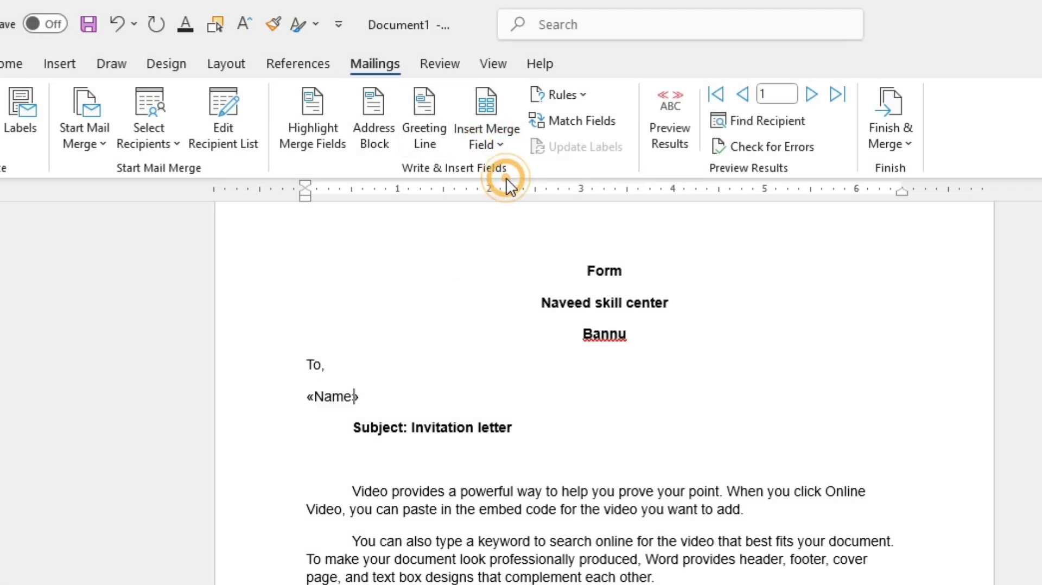
key(Return)
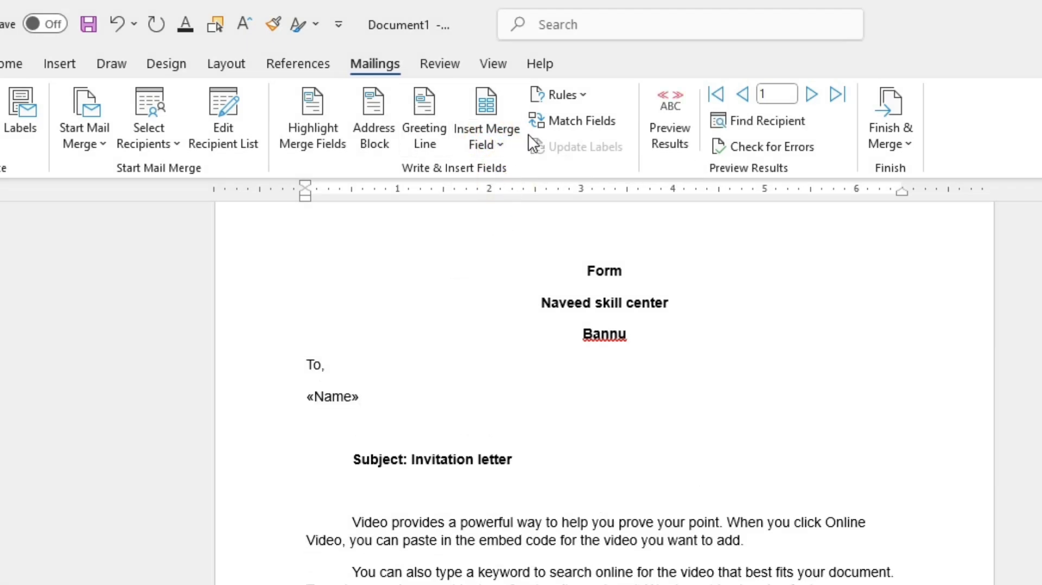
click(496, 146)
click(512, 200)
Add the City and ZIP_Code merge fields after the Address field, separated by commas
text(,)
click(500, 138)
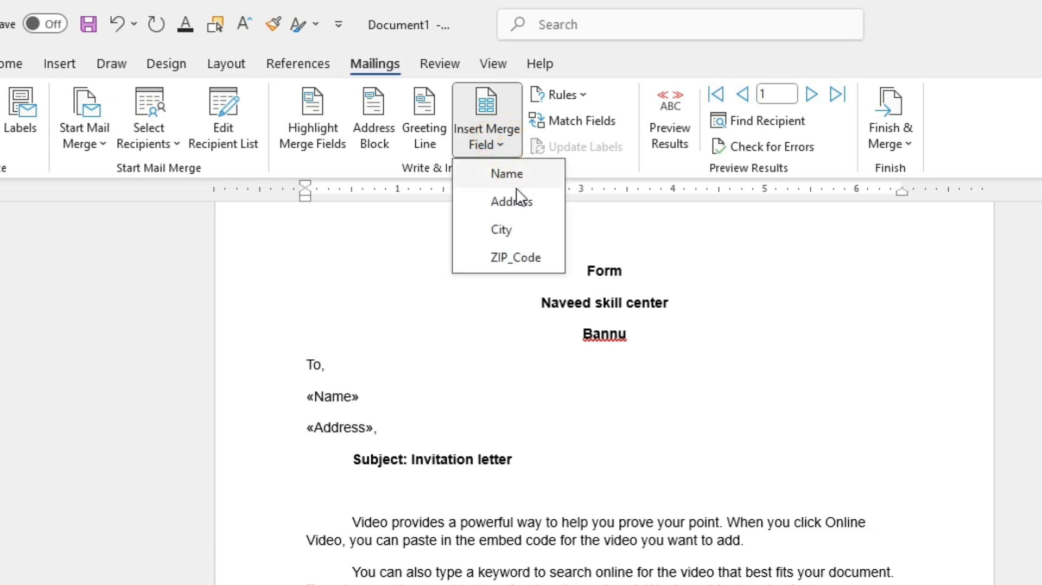
click(519, 230)
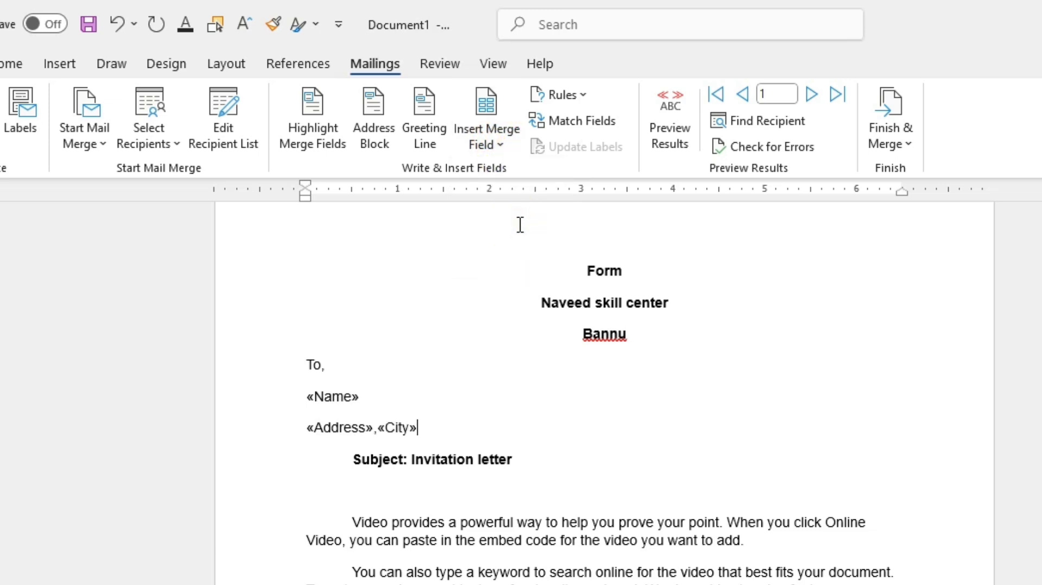
text(,)
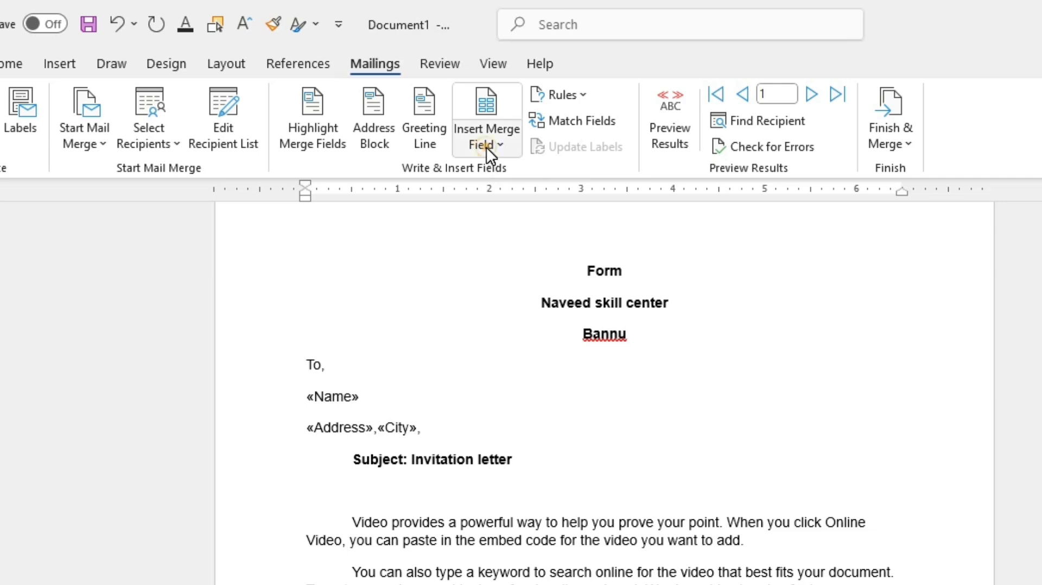
click(486, 144)
click(511, 255)
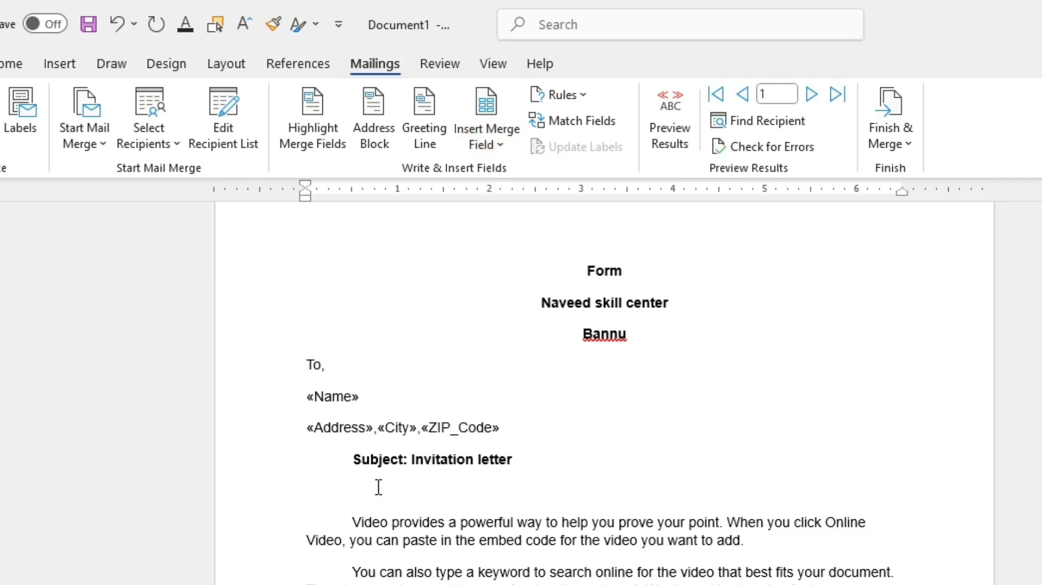
Delete the Name, Address, City and ZIP_Code merge fields, keeping an empty line between "To," and the subject
click(299, 395)
drag(299, 395, 492, 426)
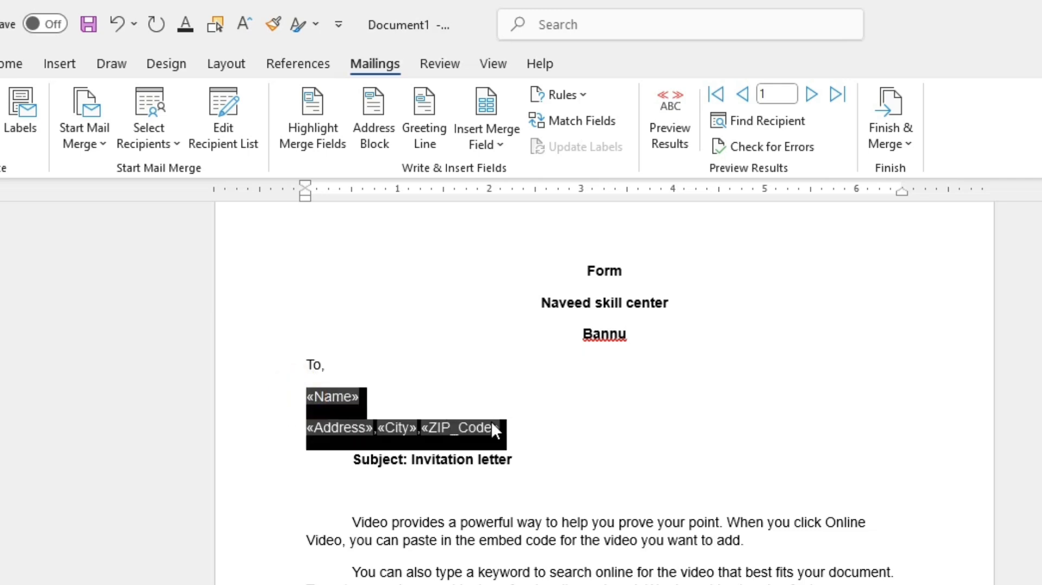
key(Delete)
key(Return)
Insert an address block on the empty line below "To," using the "Josh Randall Jr." recipient name format
click(352, 401)
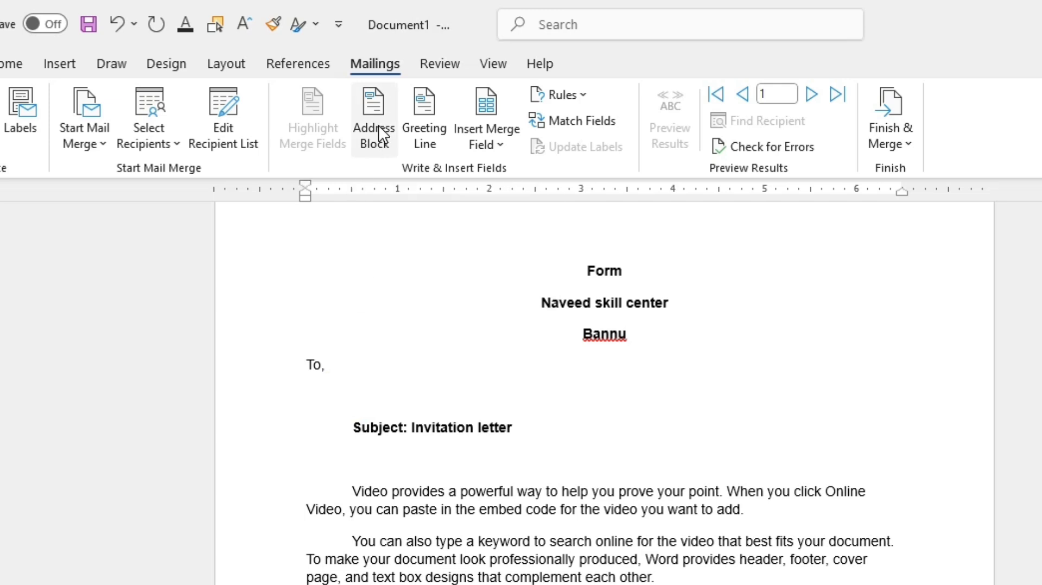
click(379, 128)
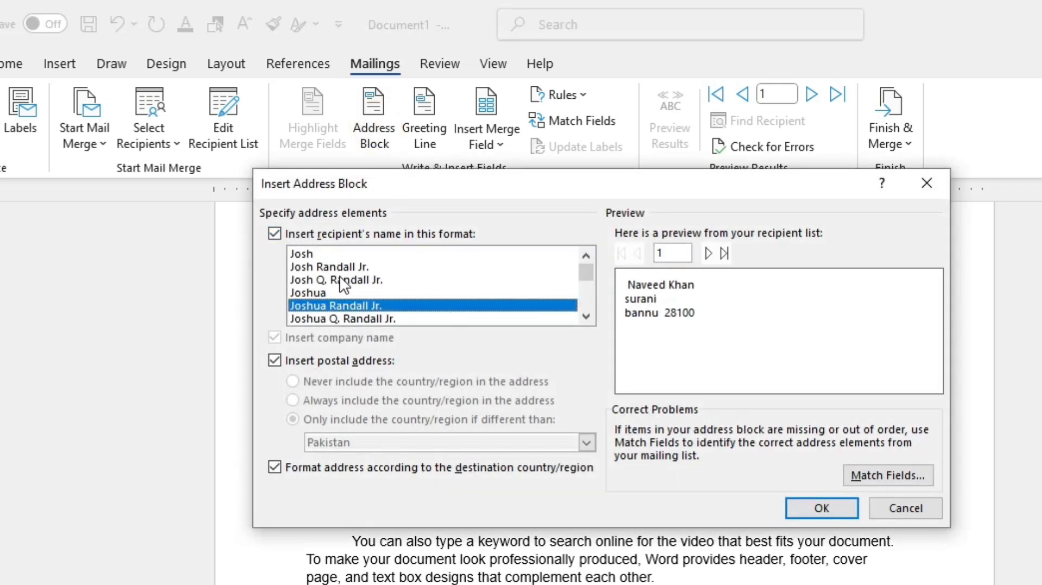
click(340, 268)
click(337, 280)
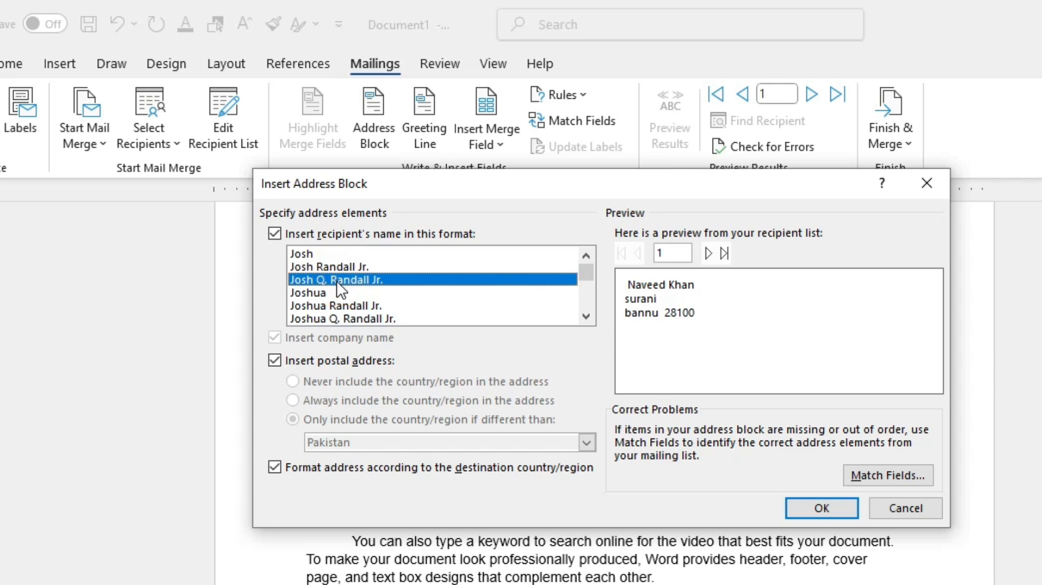
click(343, 268)
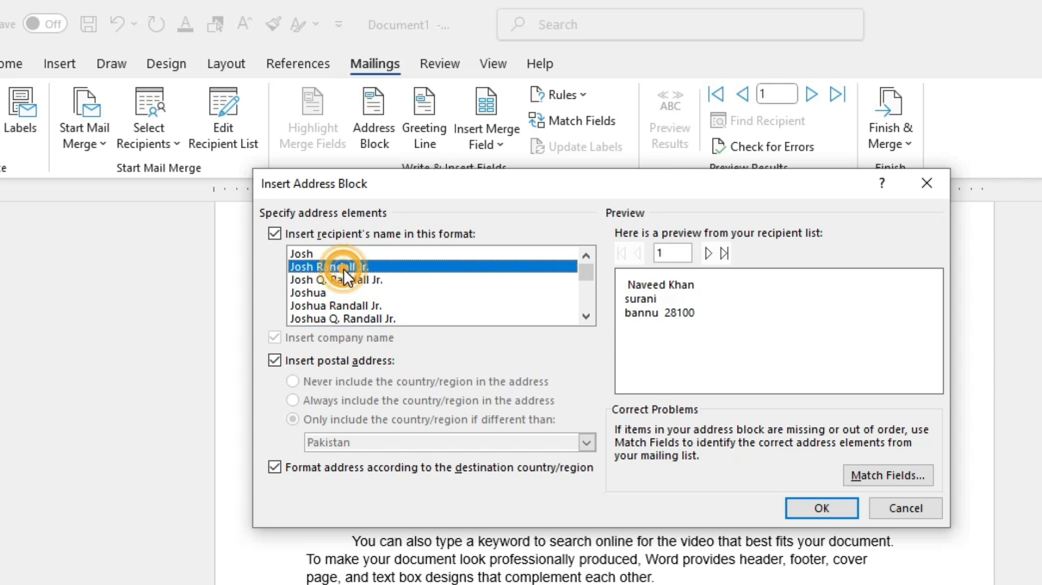
click(799, 507)
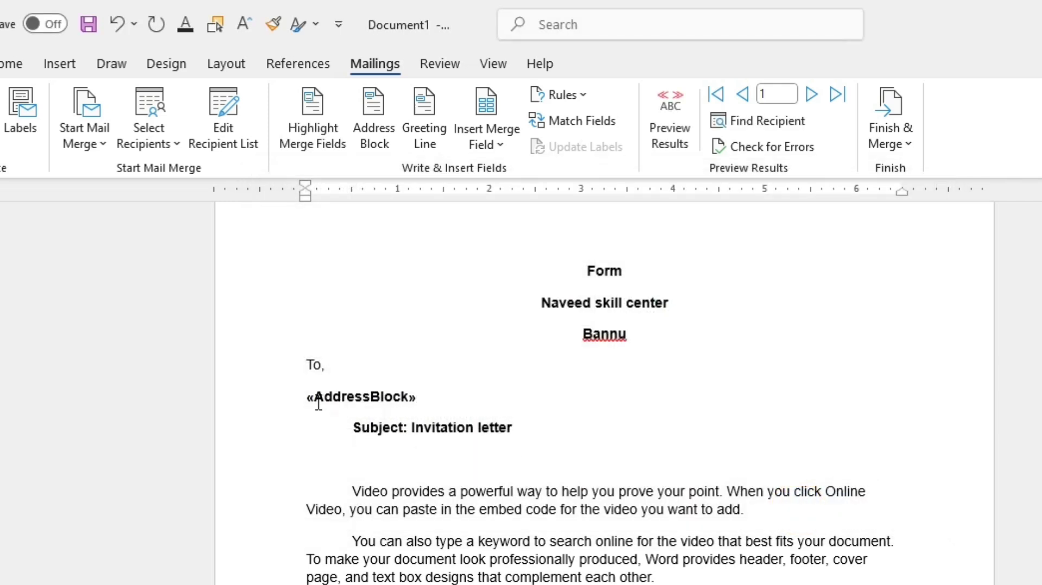
Insert a greeting line on the empty line below the subject, with the salutation set to Mr/Mrs
click(342, 464)
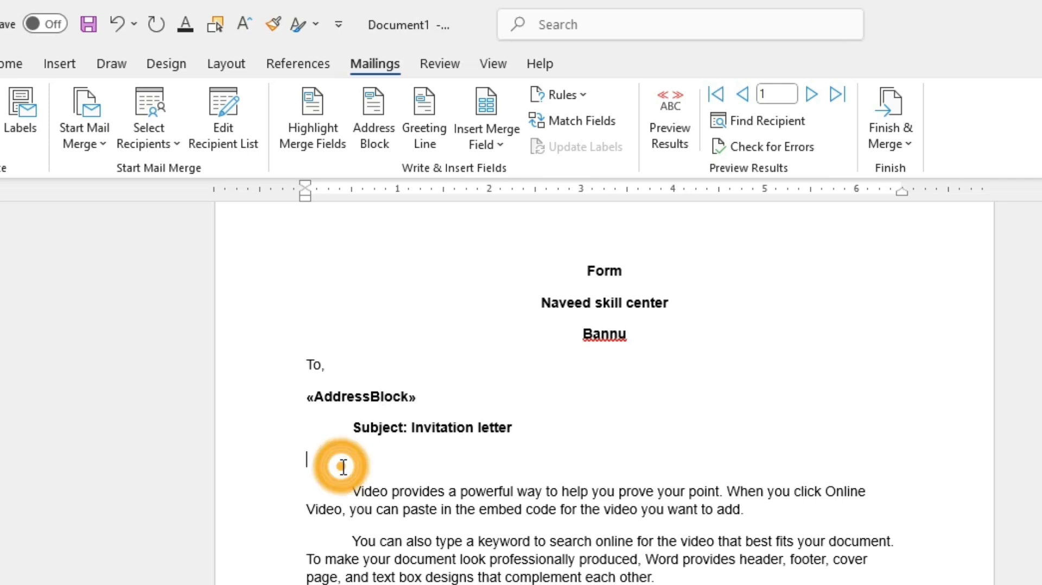
click(415, 129)
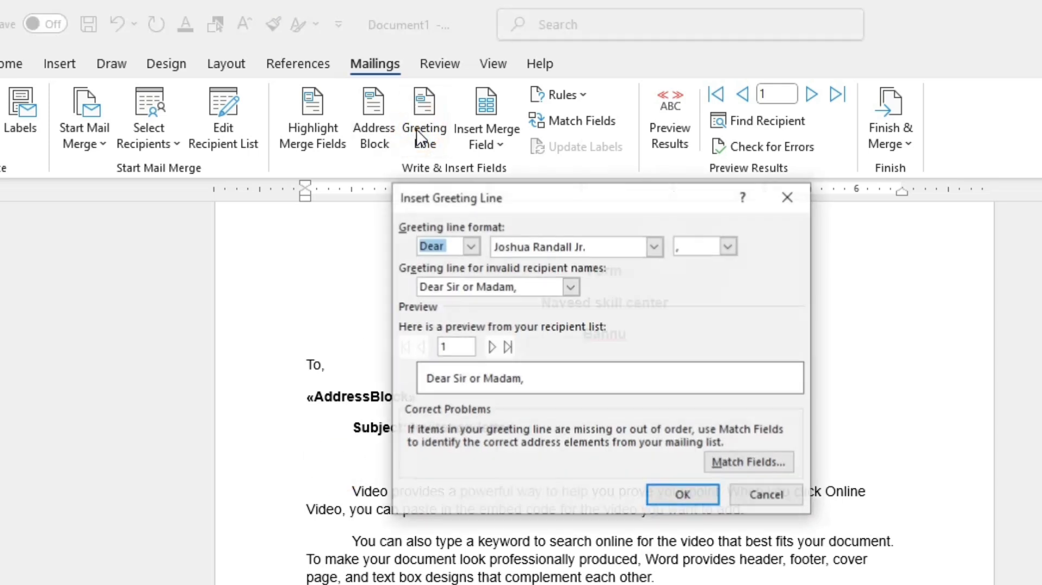
click(470, 247)
click(471, 246)
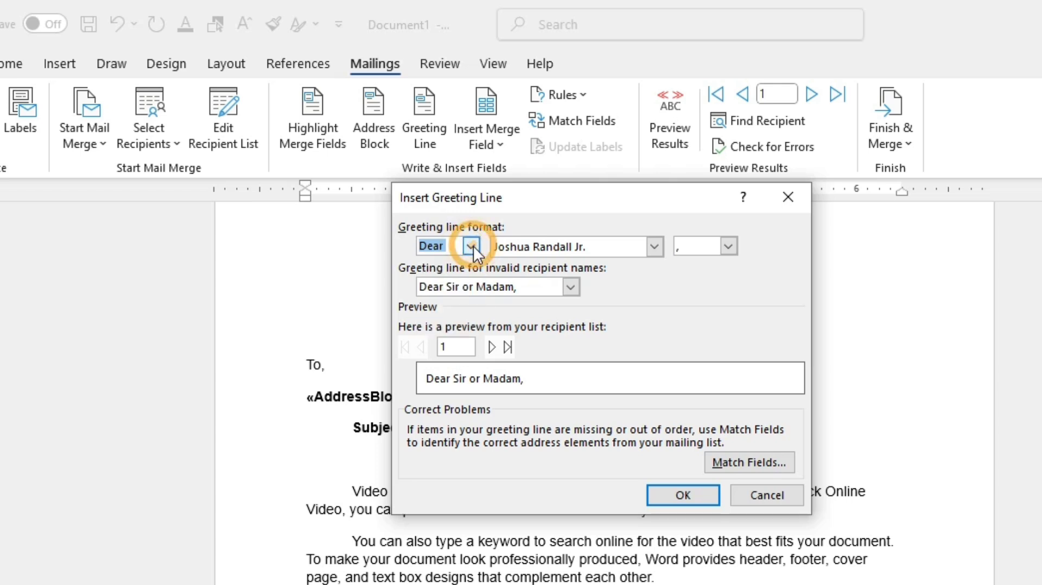
click(447, 250)
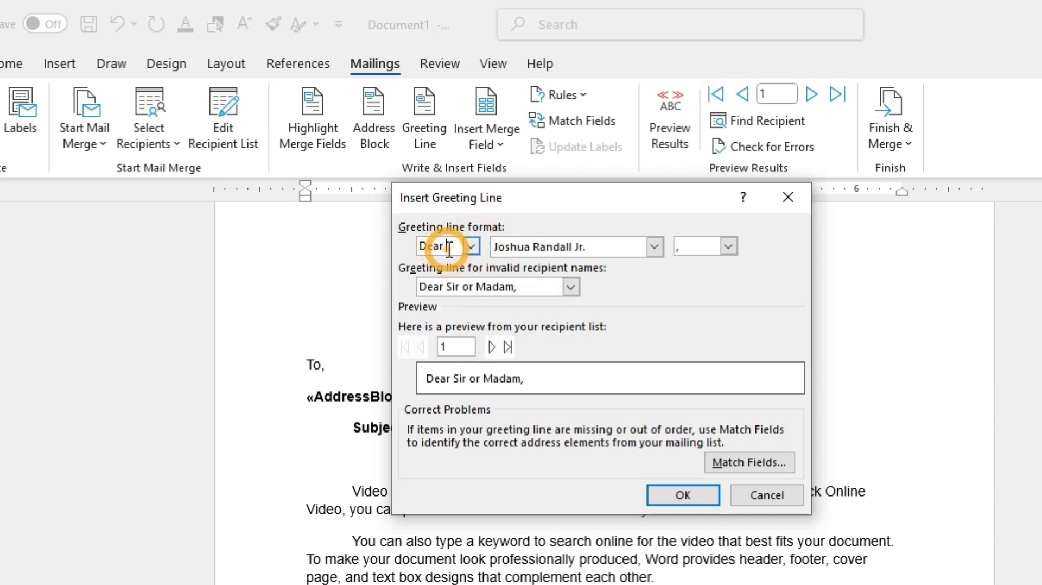
key(BackSpace)
key(BackSpace)
key(BackSpace)
key(BackSpace)
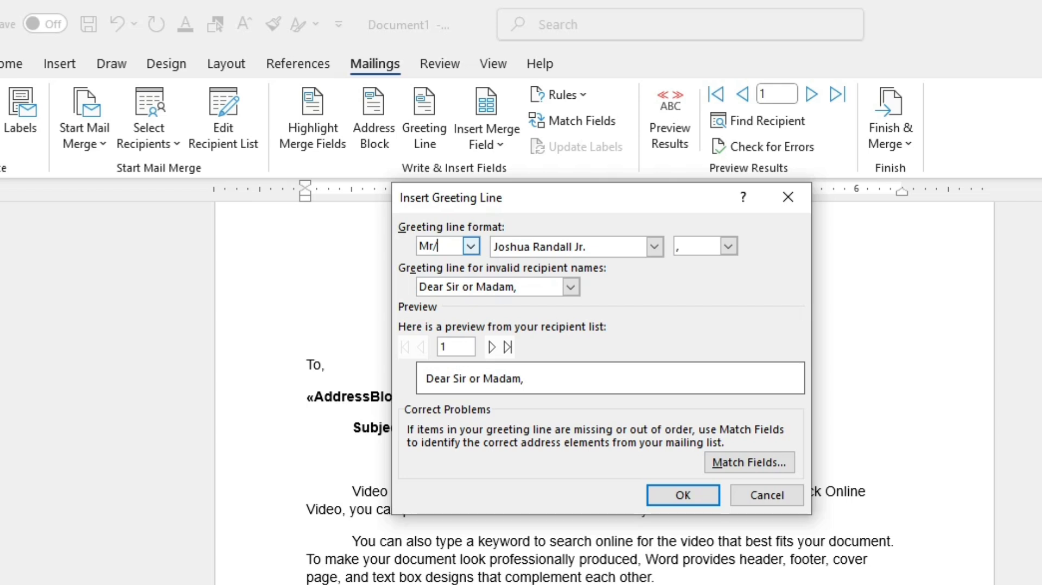
text(Mrd)
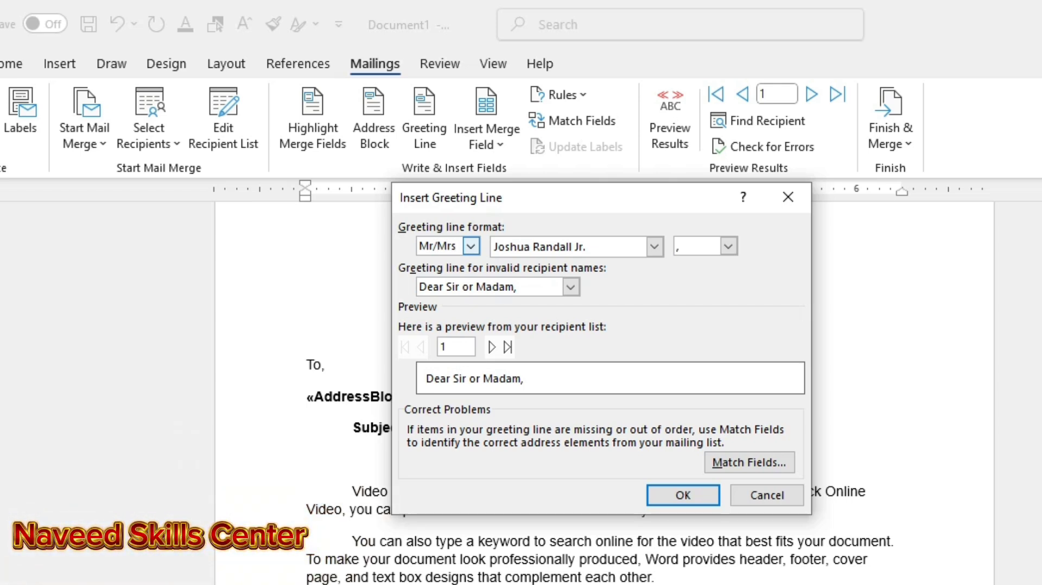
click(662, 496)
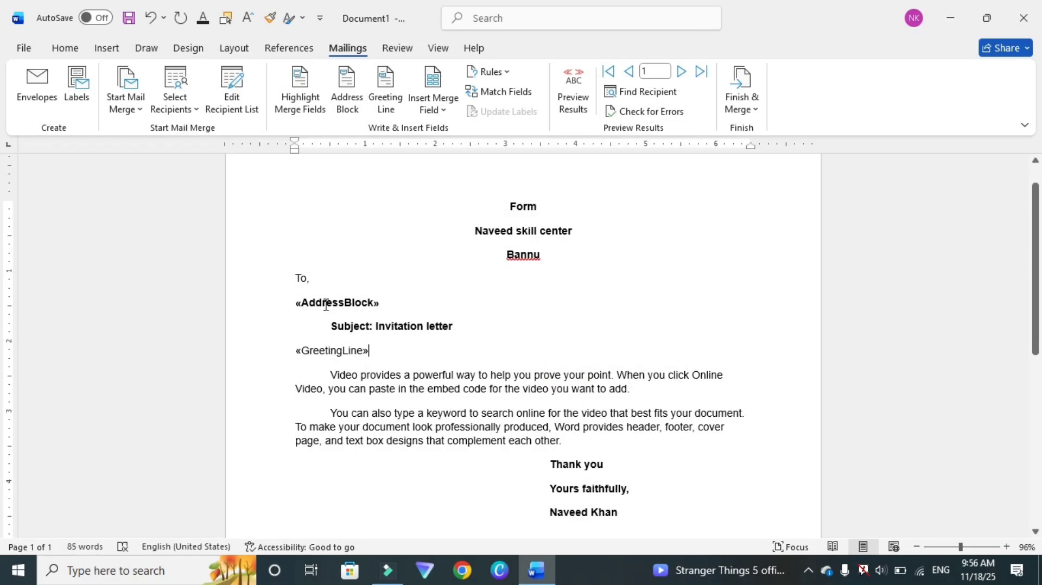
Make the greeting line field bold
click(287, 351)
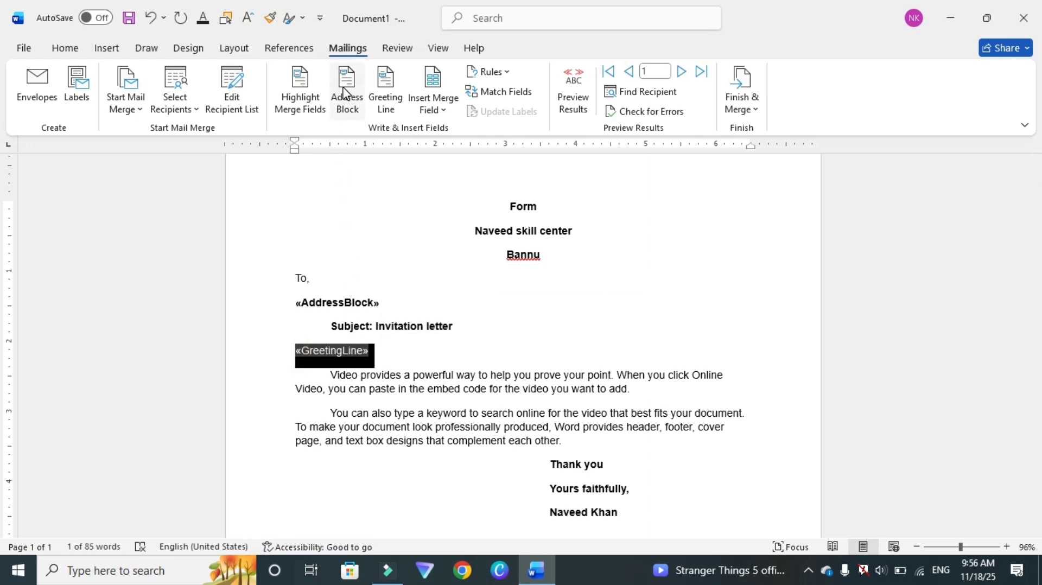
right_click(340, 354)
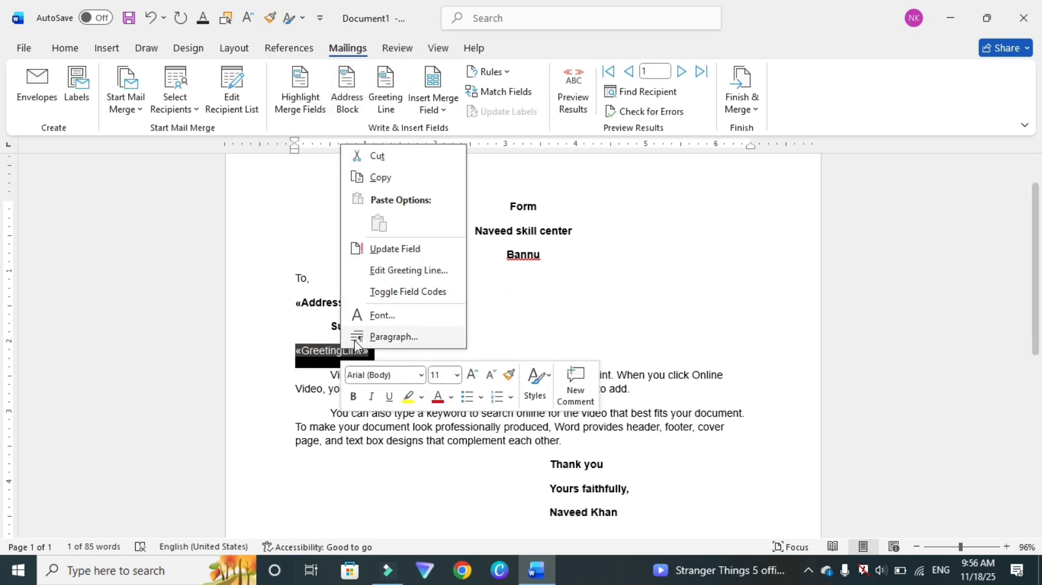
click(354, 397)
click(395, 343)
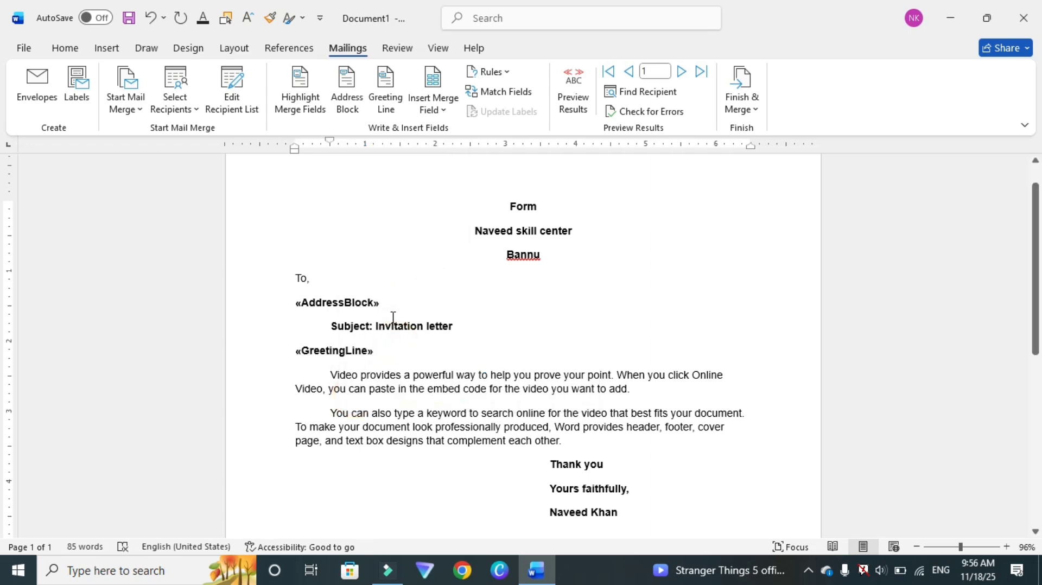
Toggle the highlighting of merge fields on and off several times, leaving it switched on
click(308, 102)
click(308, 101)
click(308, 101)
click(308, 102)
click(308, 102)
click(307, 102)
click(308, 102)
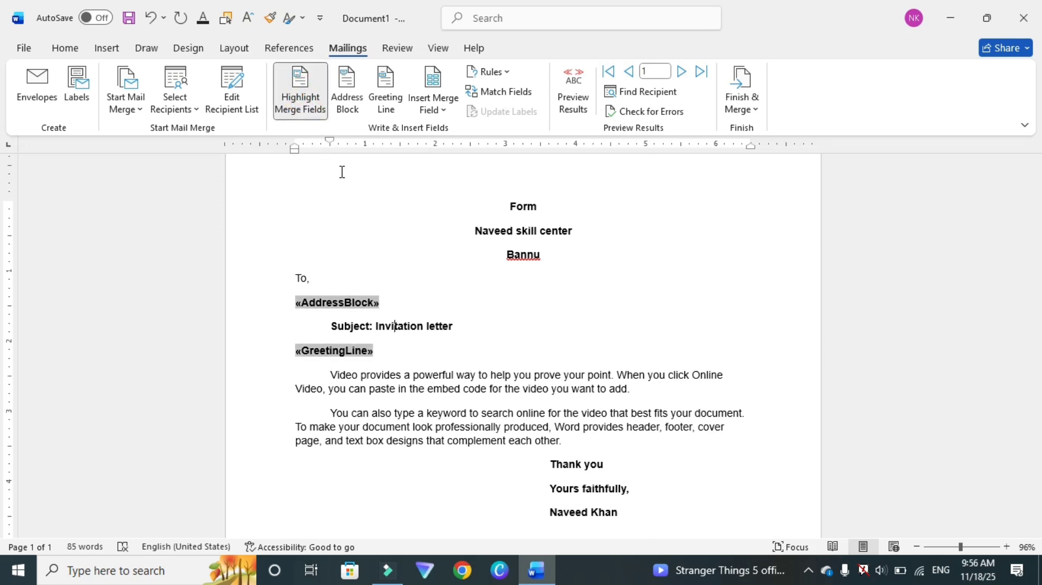
Preview the merged letter results and browse forward through the recipients to record 4
click(470, 343)
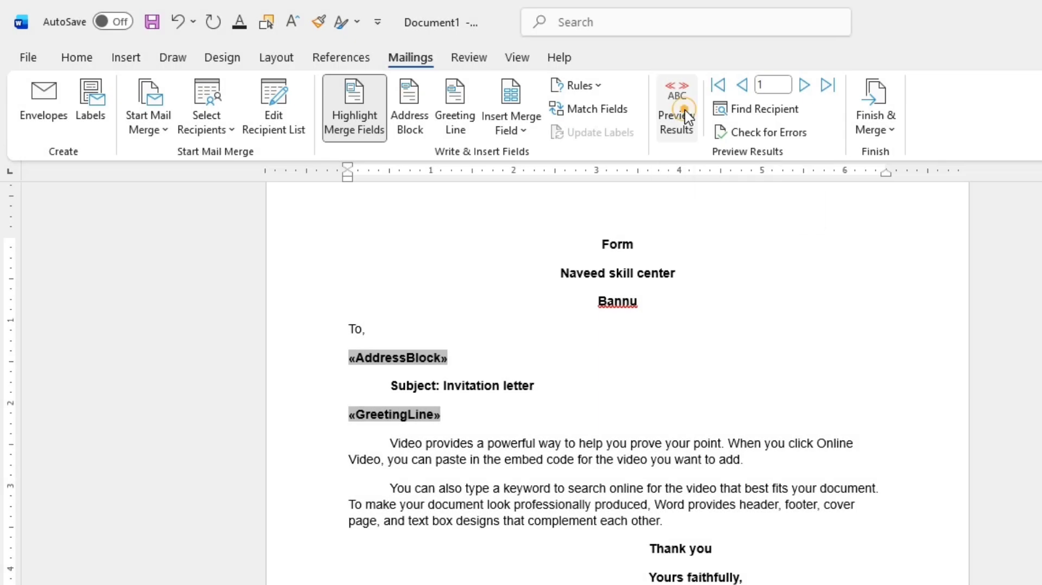
click(688, 118)
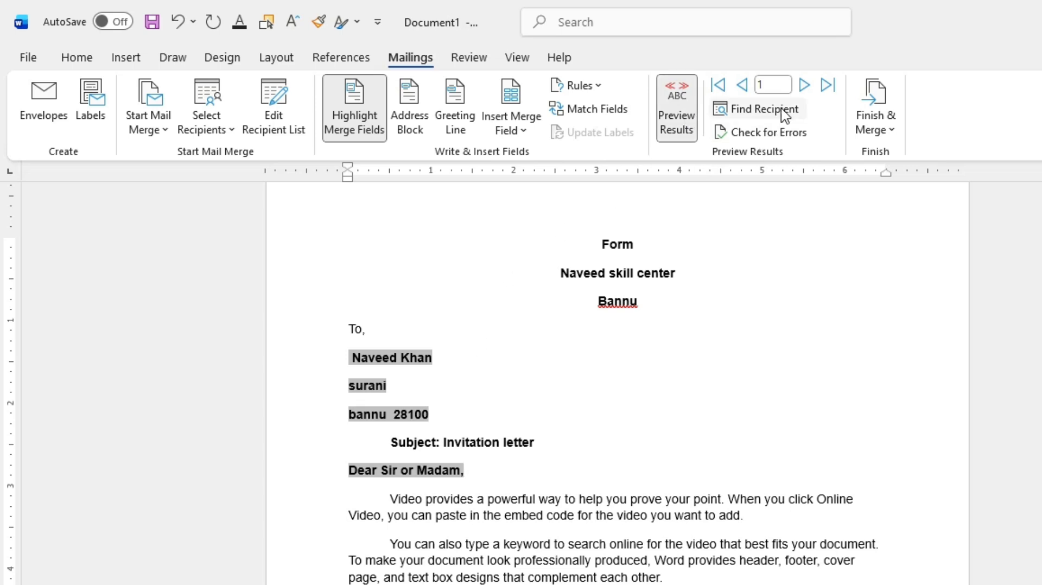
click(806, 86)
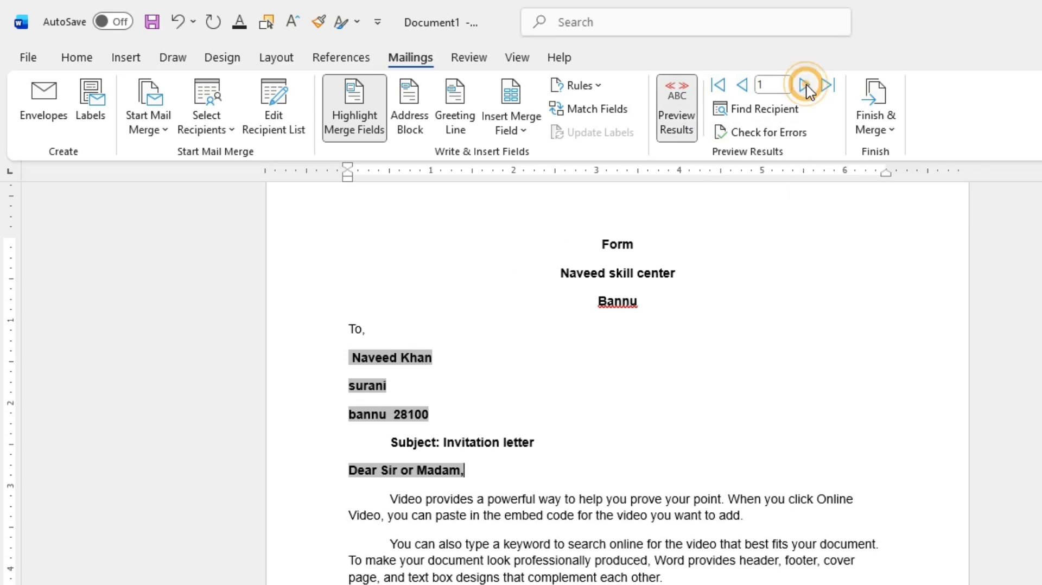
click(805, 86)
click(806, 86)
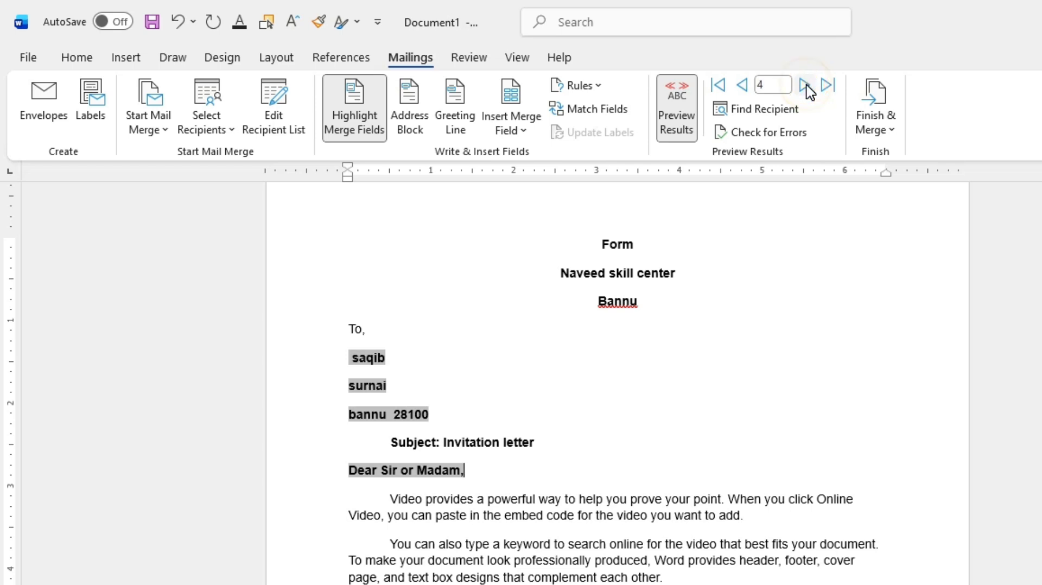
Browse the previewed letters back to record 1, jump between the first and last records, and return to record 1
click(744, 85)
click(743, 85)
click(744, 85)
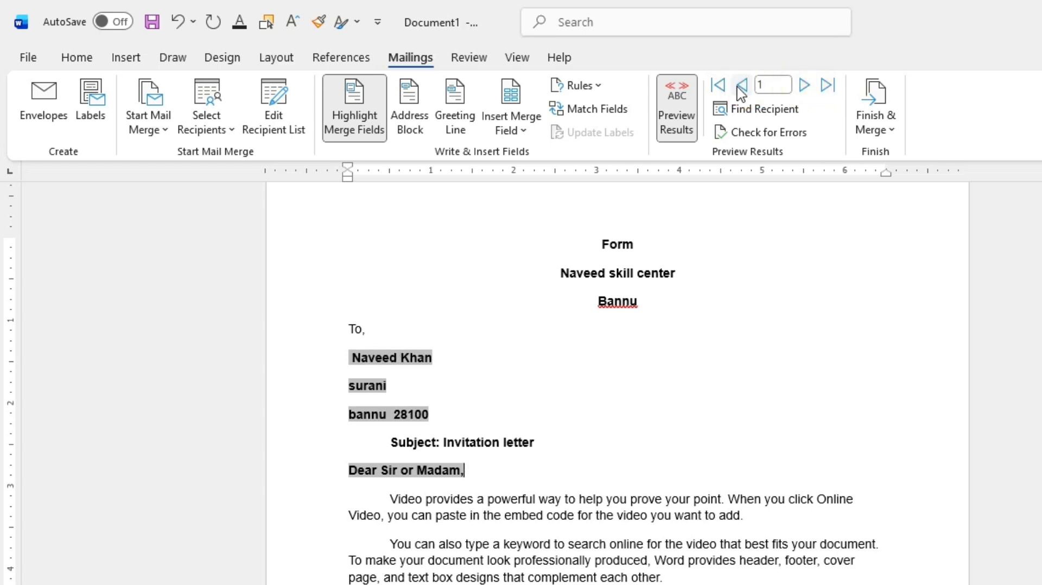
click(826, 87)
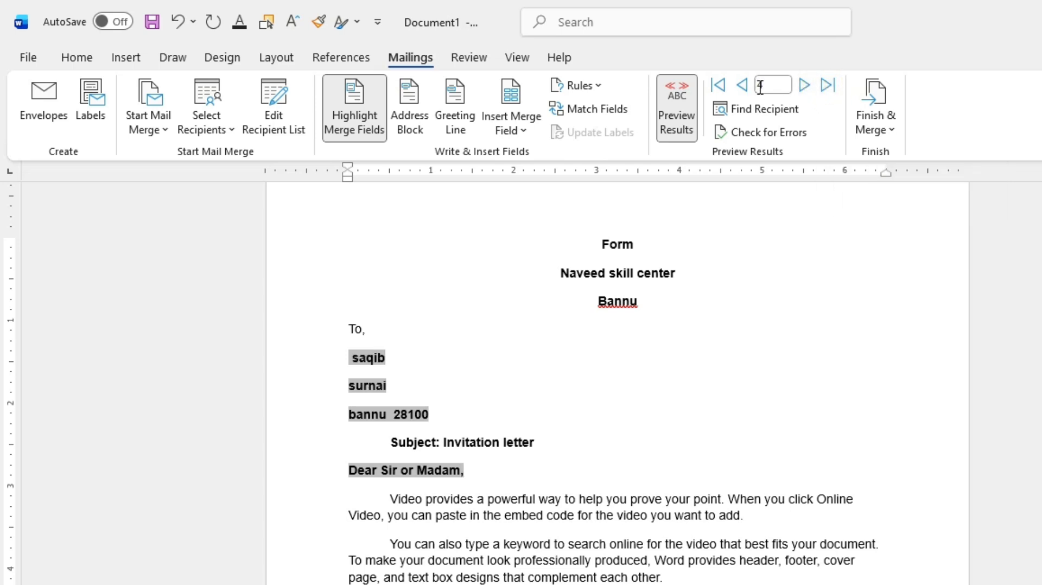
click(721, 86)
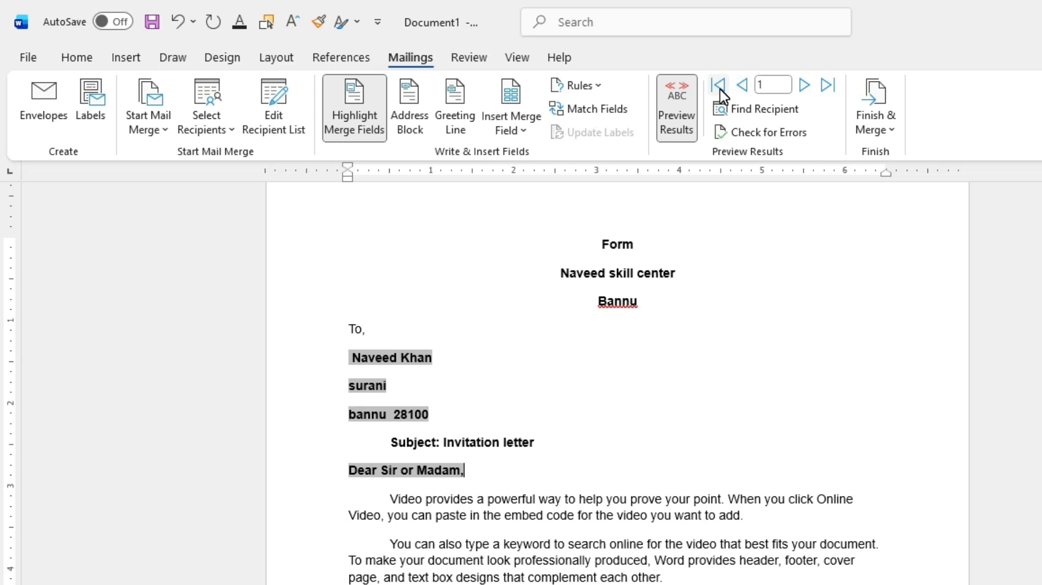
click(827, 85)
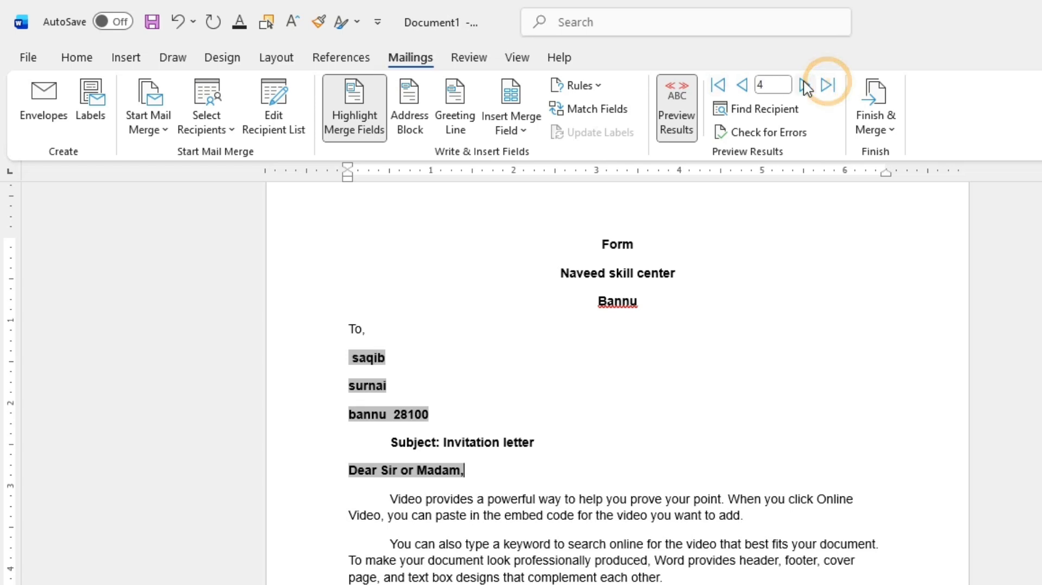
click(743, 85)
click(743, 86)
click(743, 86)
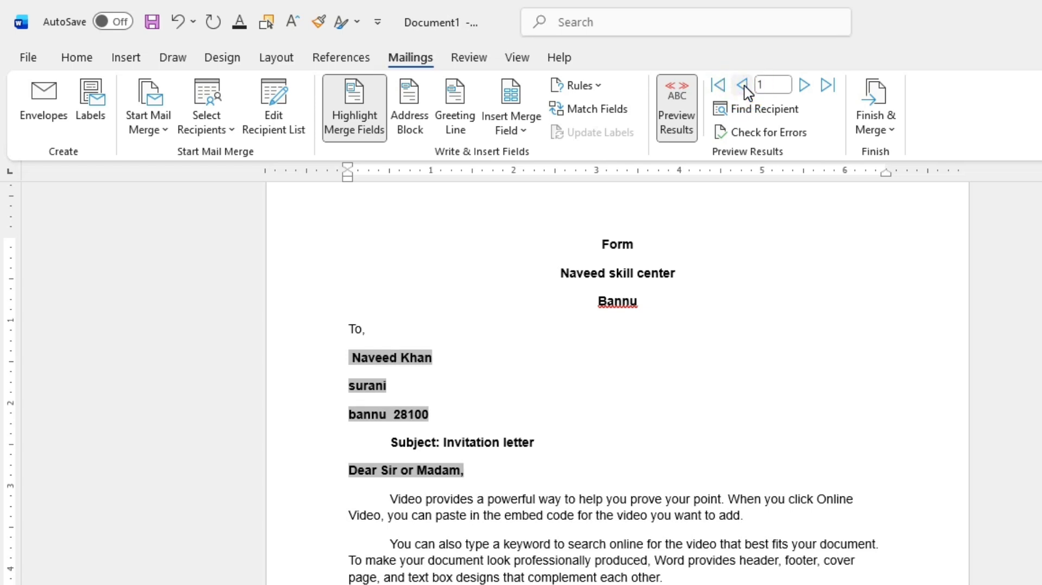
Find a recipient's letter in the preview by searching all fields for the recipient's first name
click(749, 113)
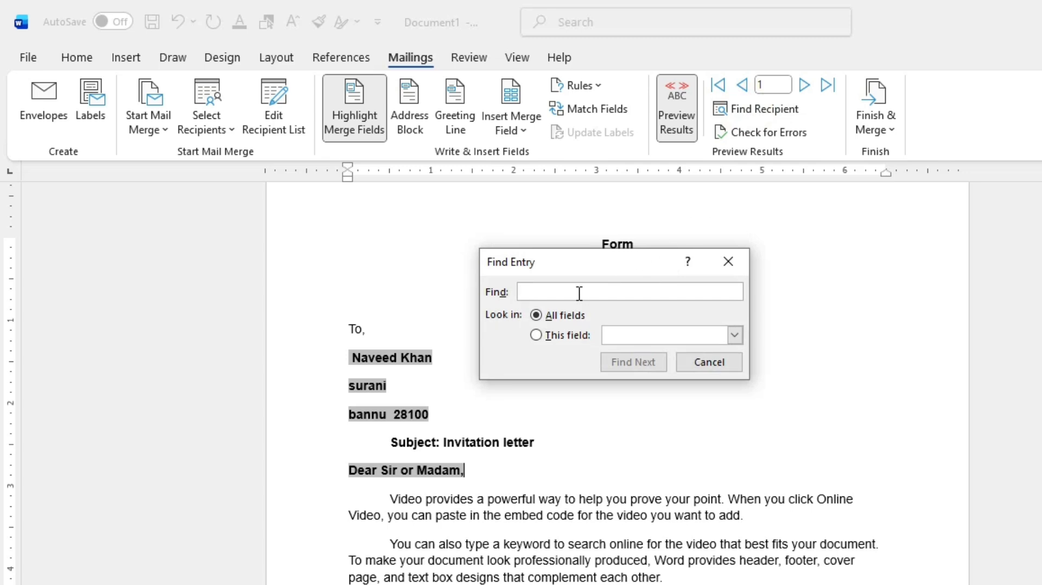
text(Zeeshan)
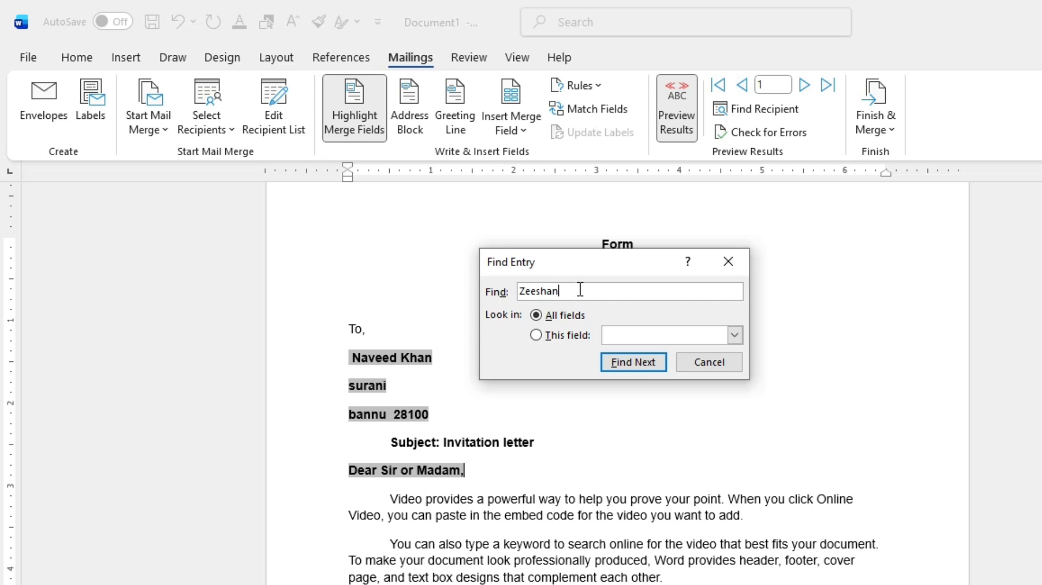
click(620, 364)
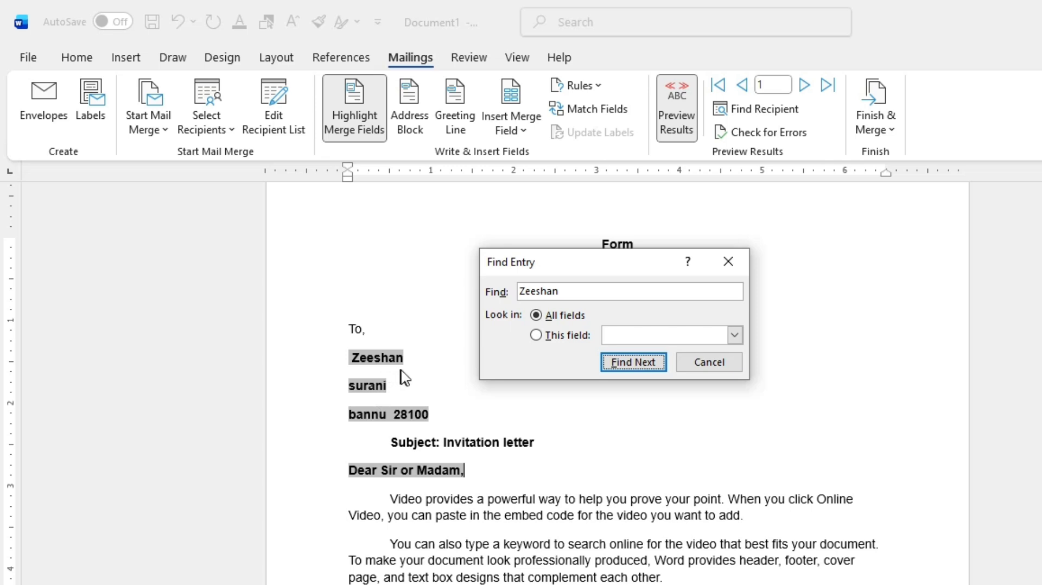
Replace the search term with another recipient's first name, find that entry in all fields, and close the search
click(586, 290)
key(BackSpace)
key(BackSpace)
key(BackSpace)
key(BackSpace)
key(BackSpace)
key(BackSpace)
text(Moneeb)
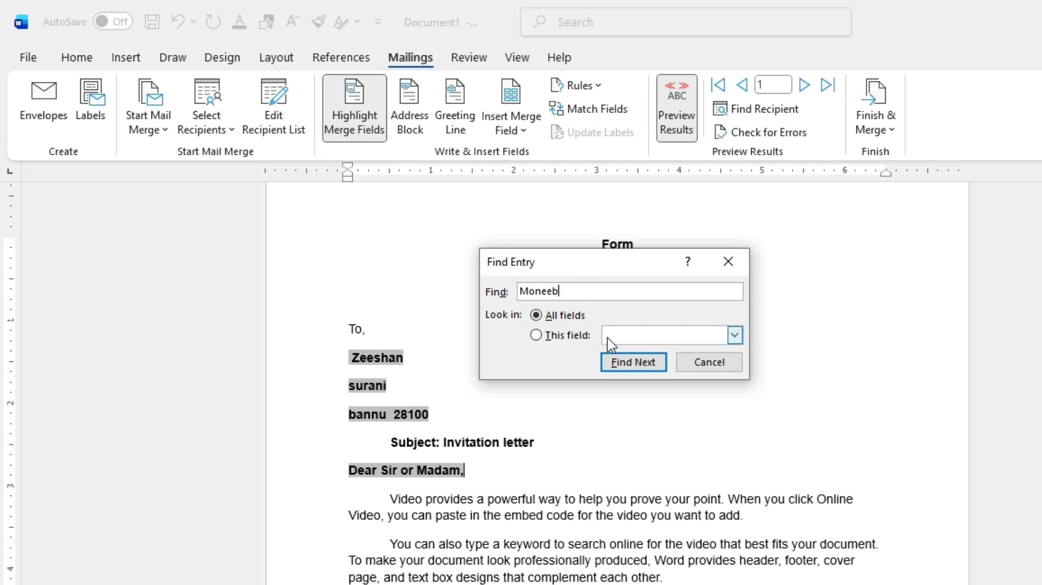
click(617, 364)
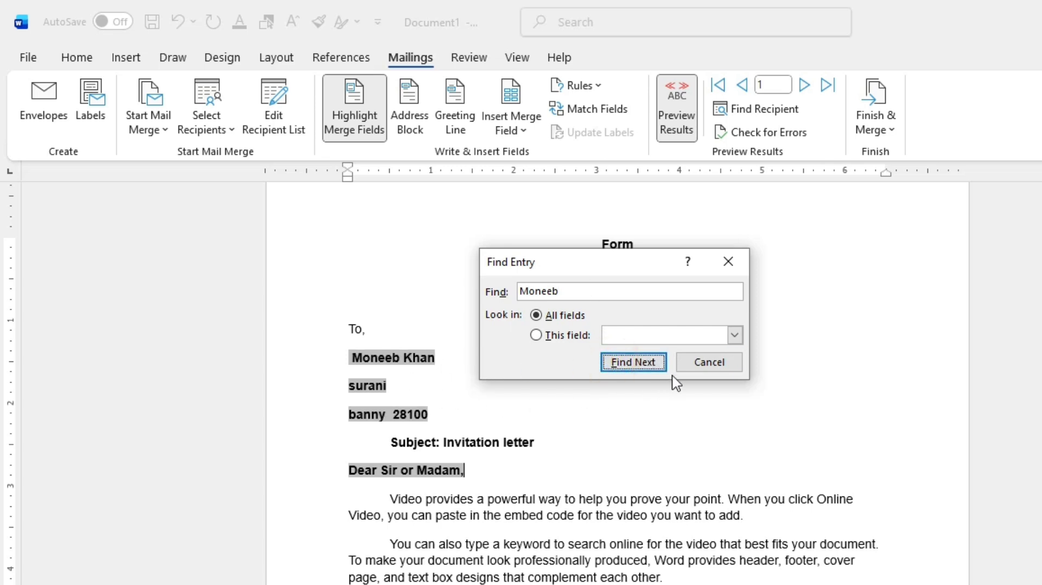
click(708, 362)
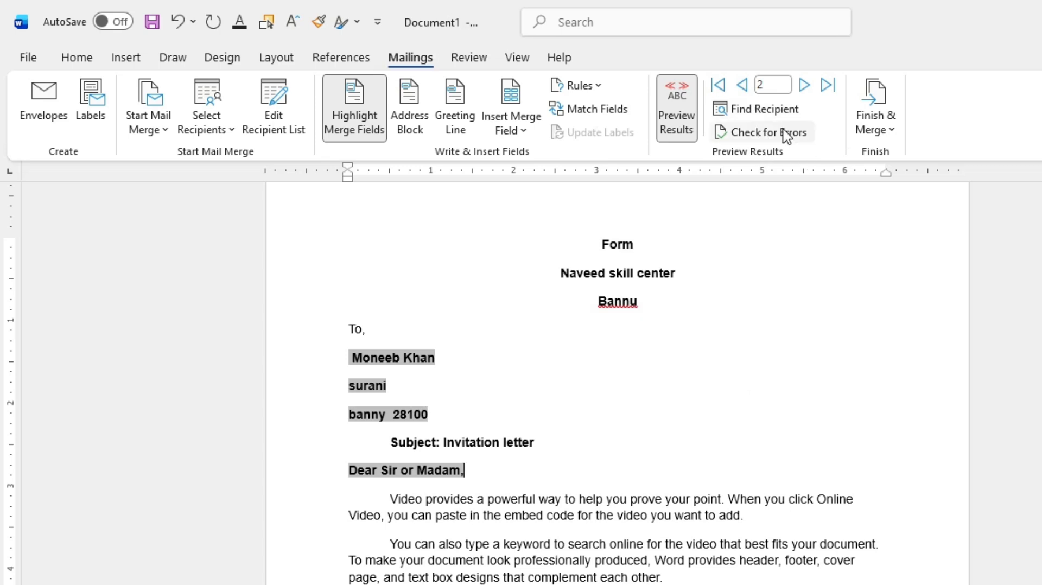
Look over the previewed letter from heading to signature and return the preview to record 1
click(880, 133)
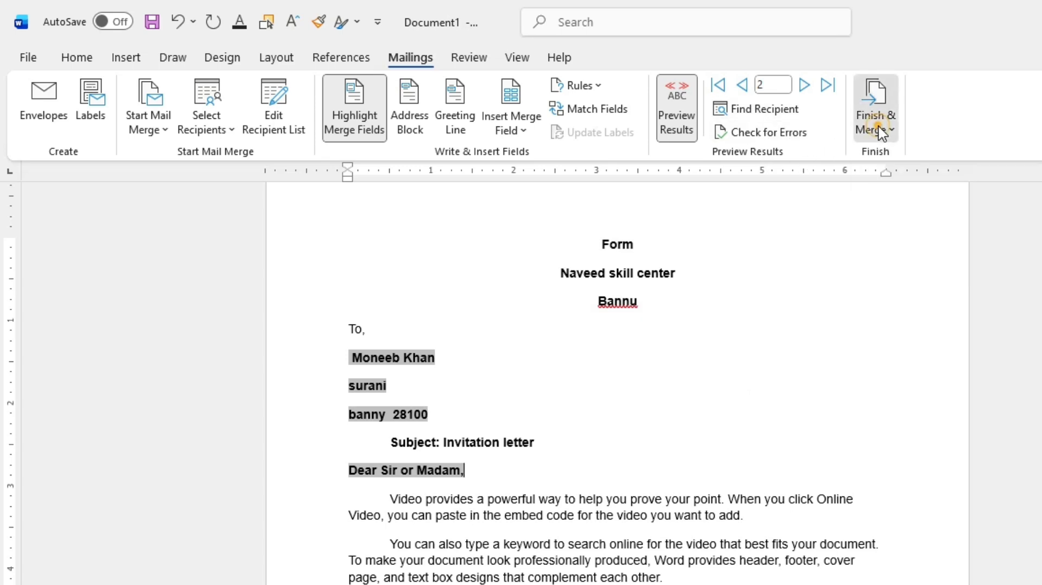
click(757, 266)
scroll(628, 332, down, 5)
scroll(624, 336, up, 1)
scroll(618, 325, down, 1)
scroll(611, 322, down, 1)
scroll(607, 309, up, 6)
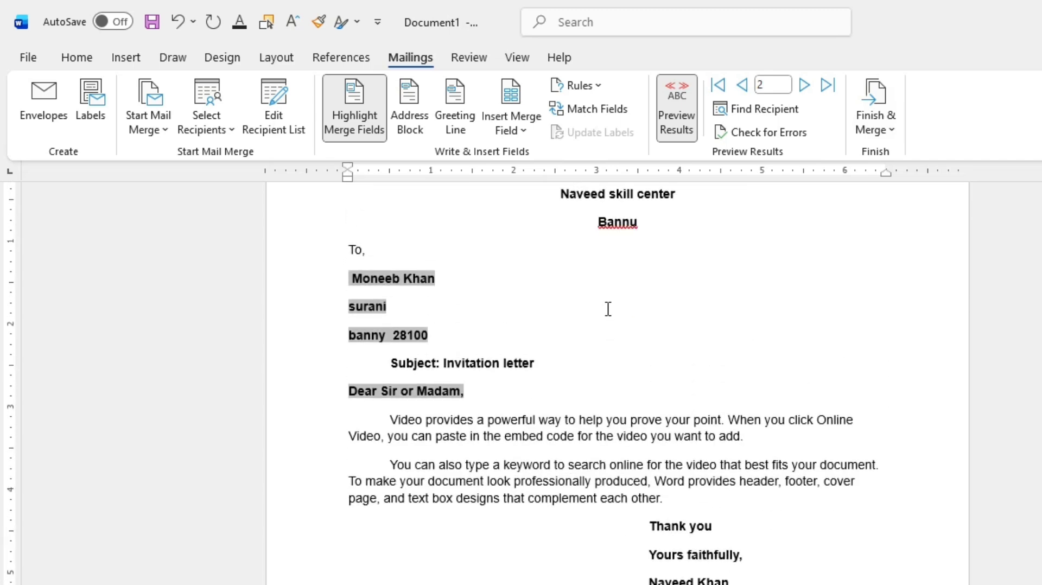
click(741, 86)
scroll(684, 350, down, 2)
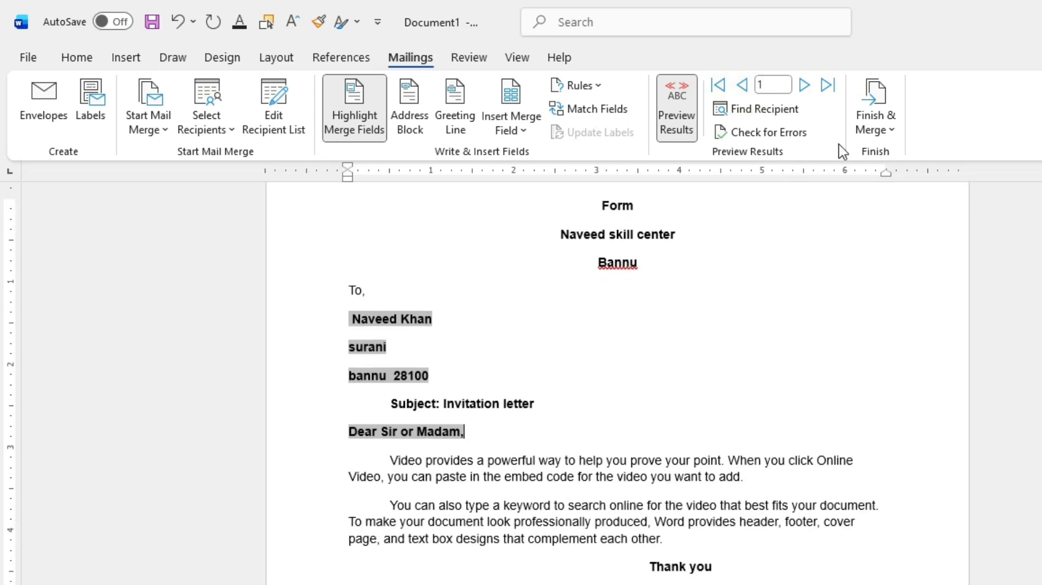
Review the merge's error checking and reporting options and leave them without running a check
click(869, 129)
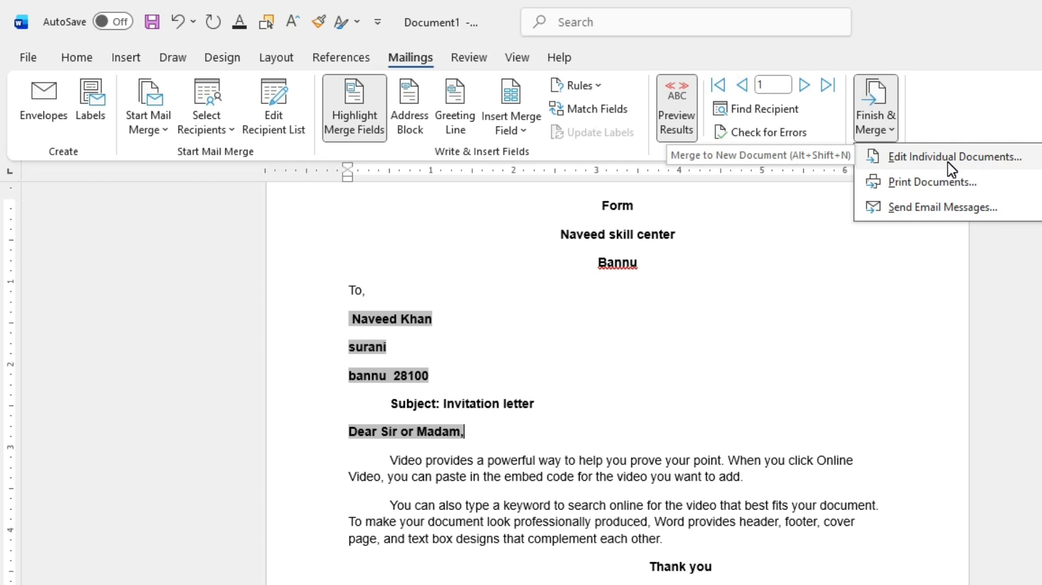
click(759, 138)
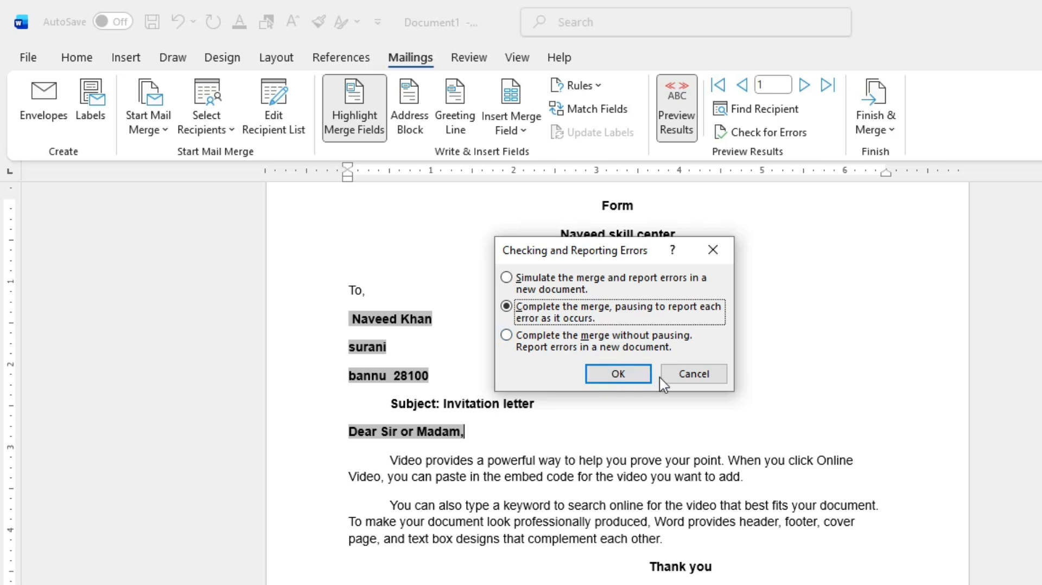
click(690, 378)
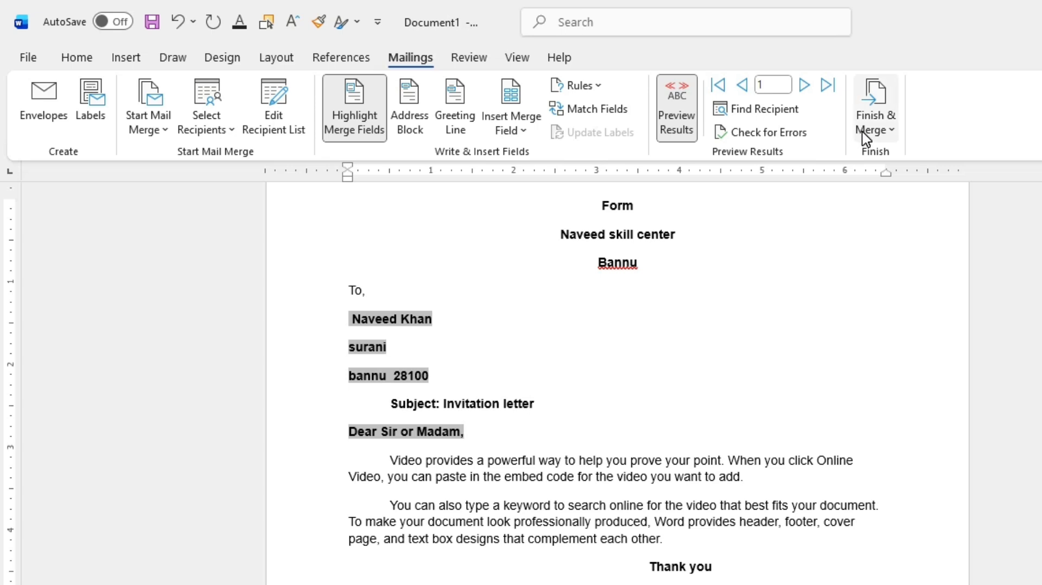
Finish the merge as individual letters in a new document, with All records included
click(878, 130)
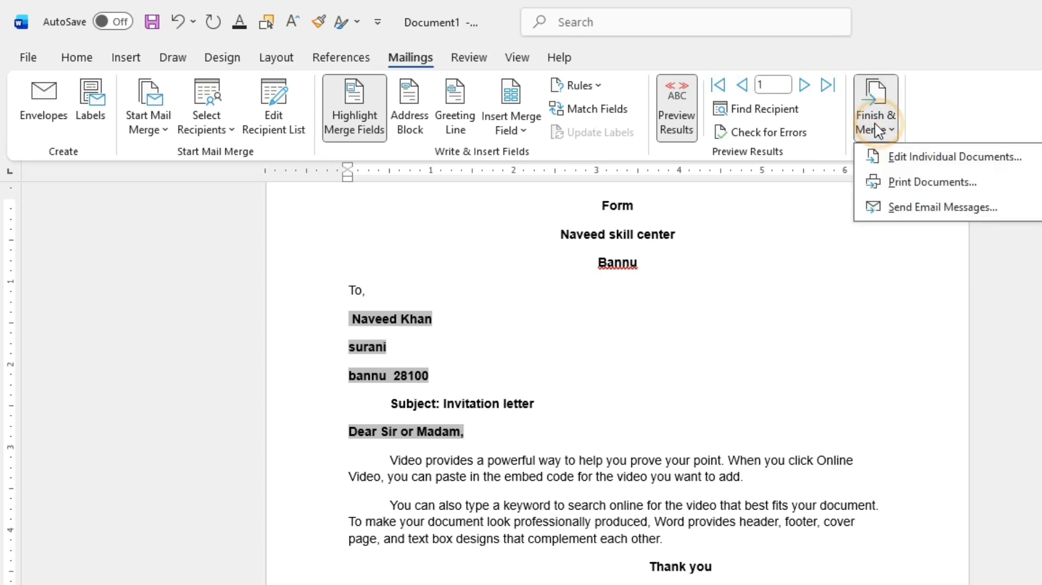
click(931, 159)
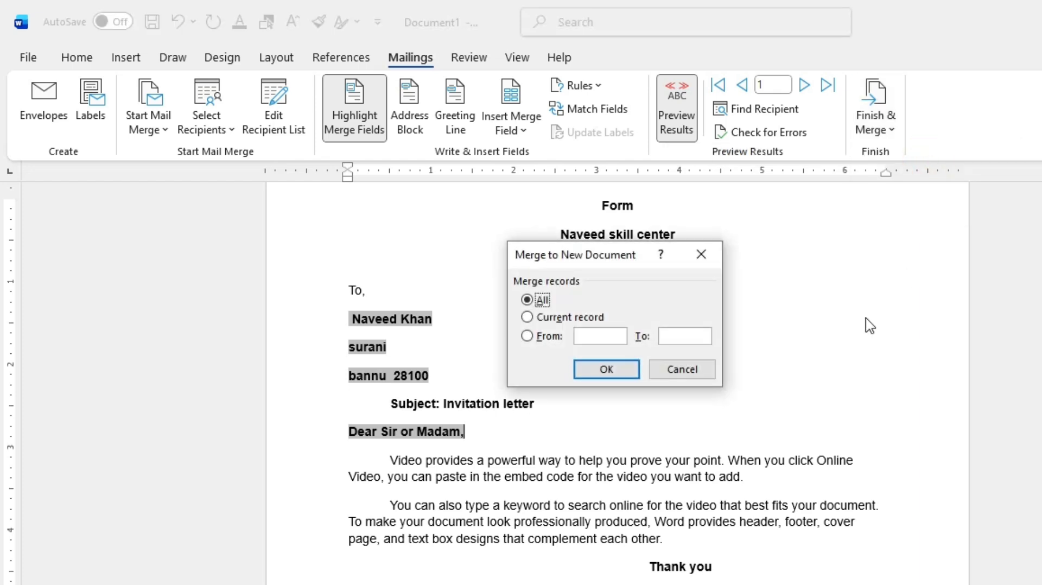
click(557, 318)
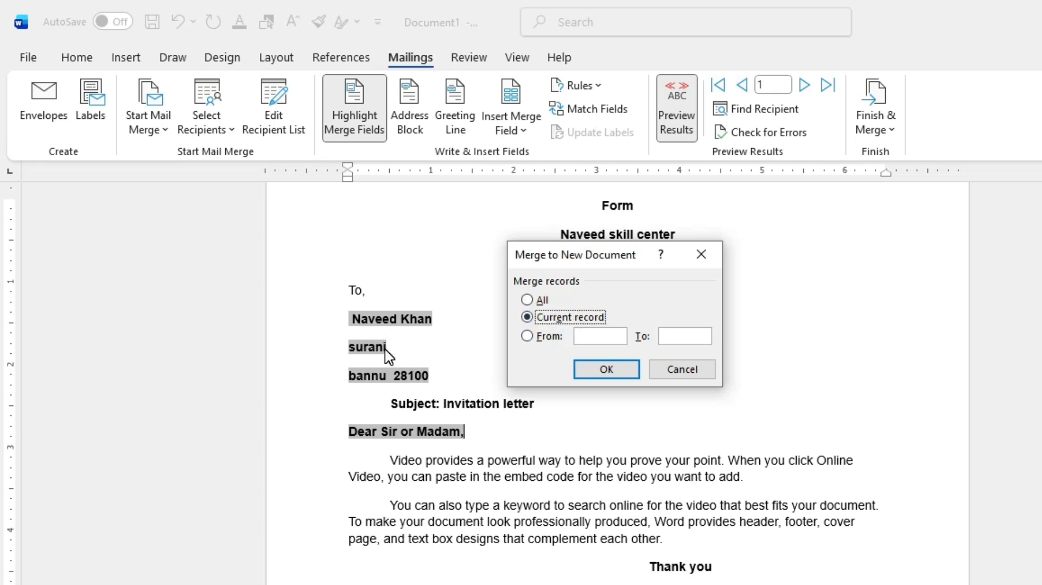
click(546, 337)
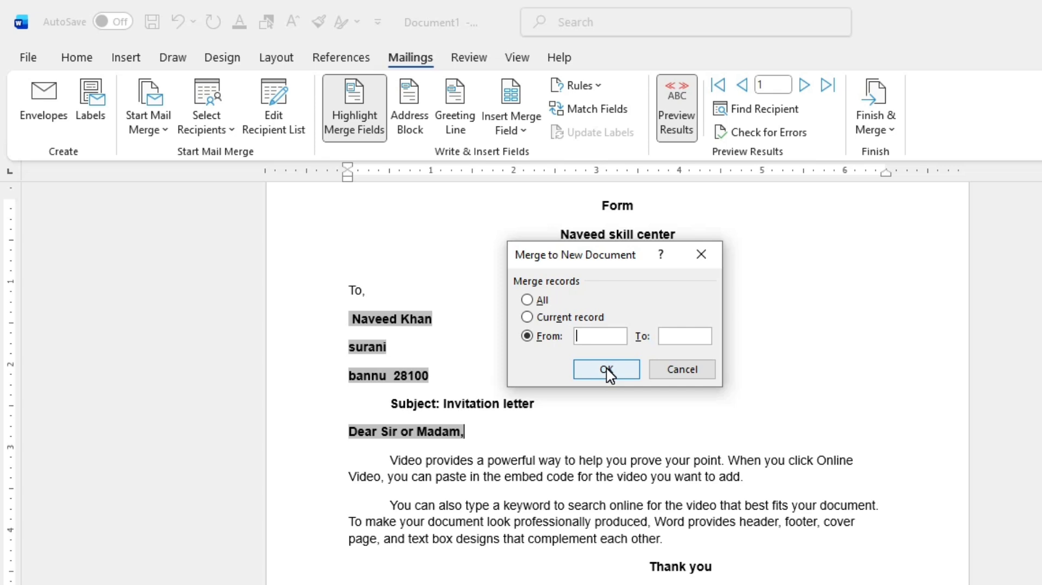
click(530, 300)
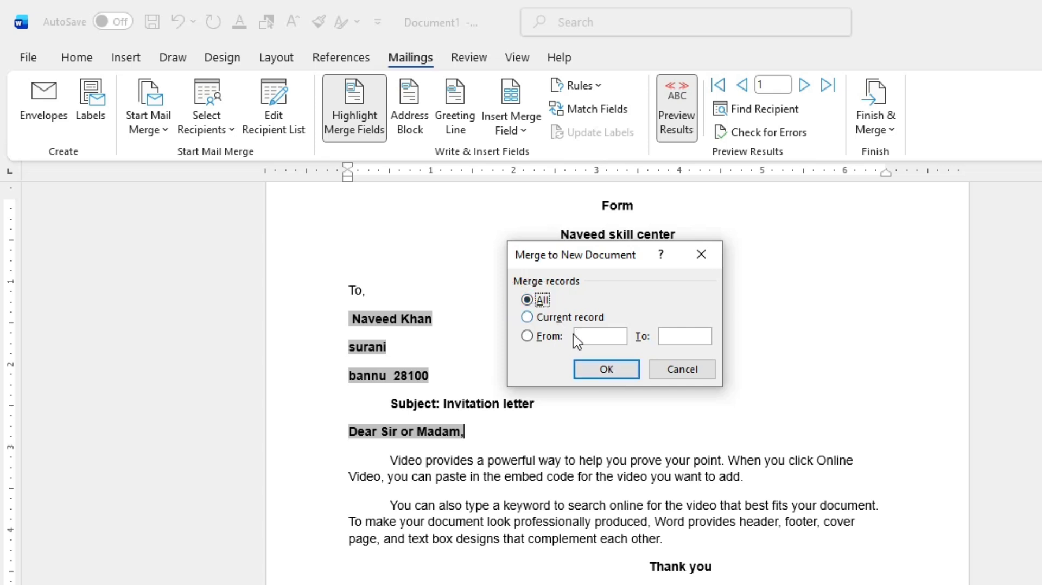
click(600, 368)
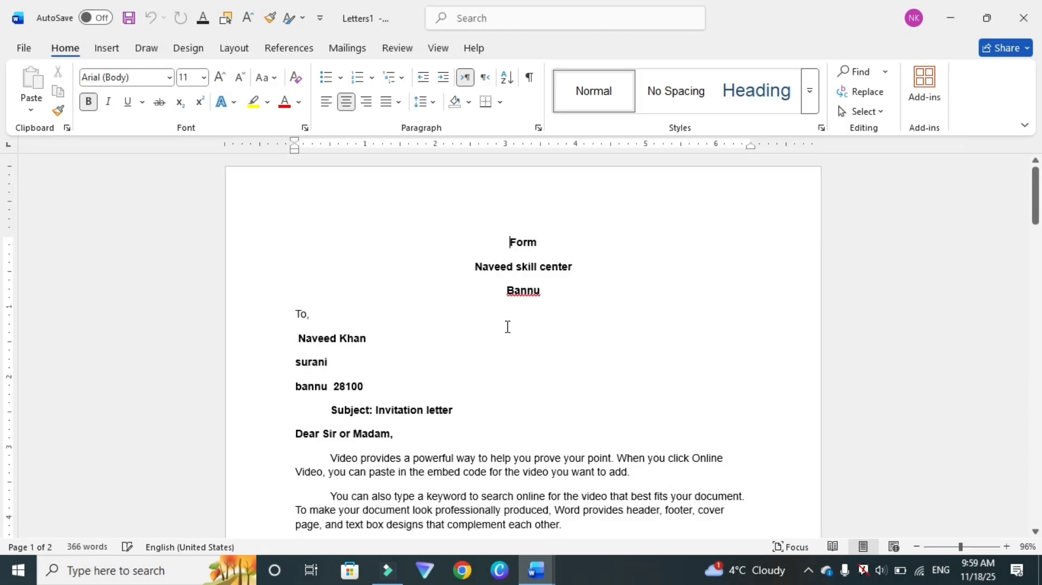
Examine the merged letters in the new document, checking each recipient's page through the last one and back
scroll(528, 269, down, 10)
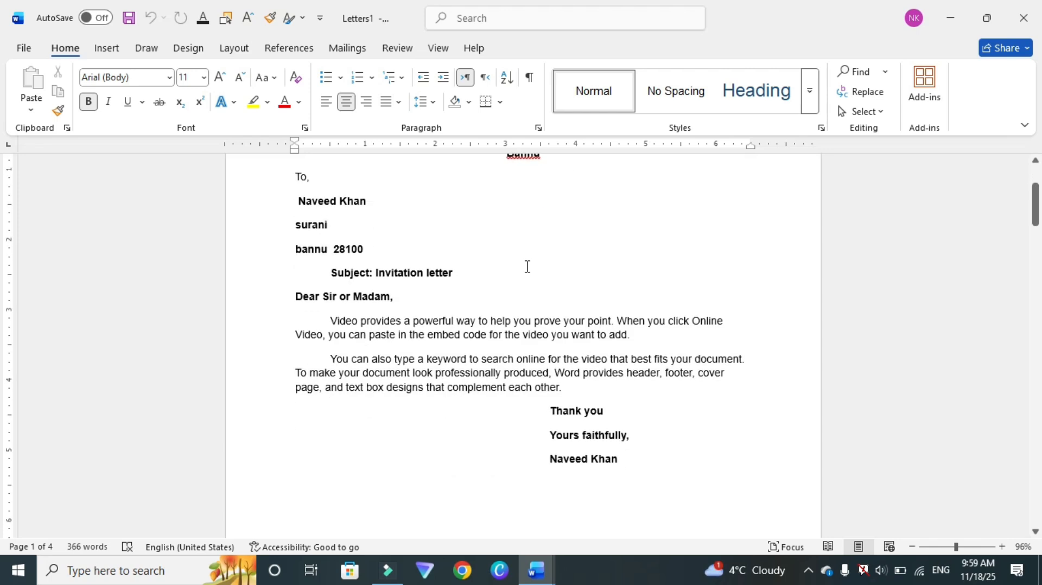
scroll(516, 264, down, 10)
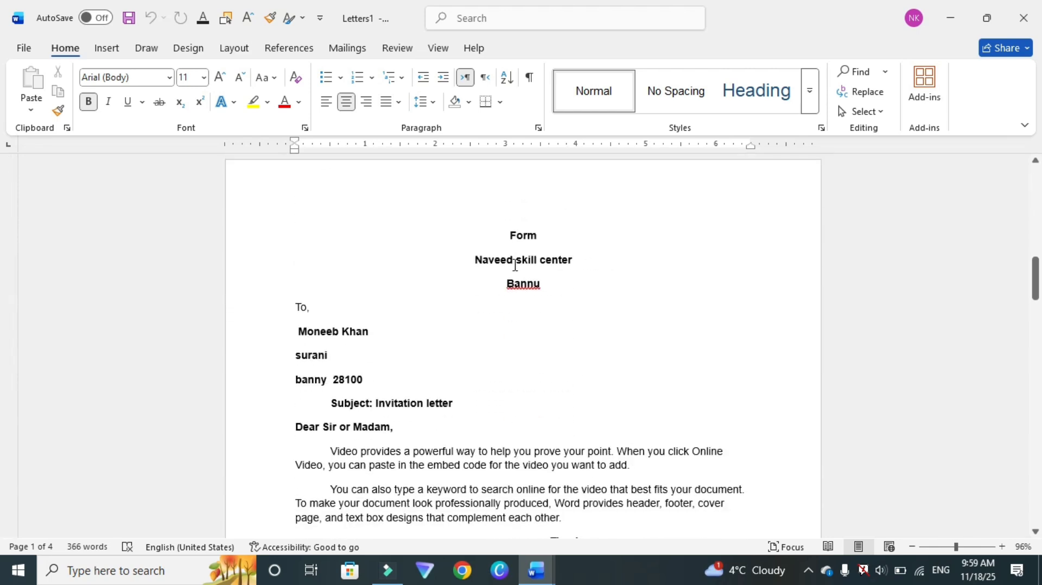
scroll(515, 264, down, 10)
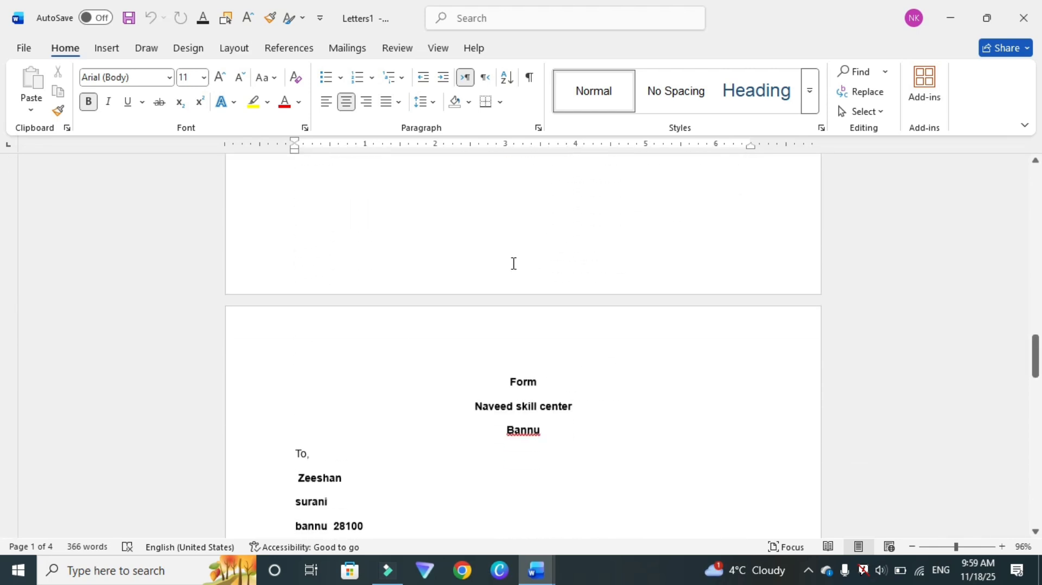
scroll(514, 264, down, 10)
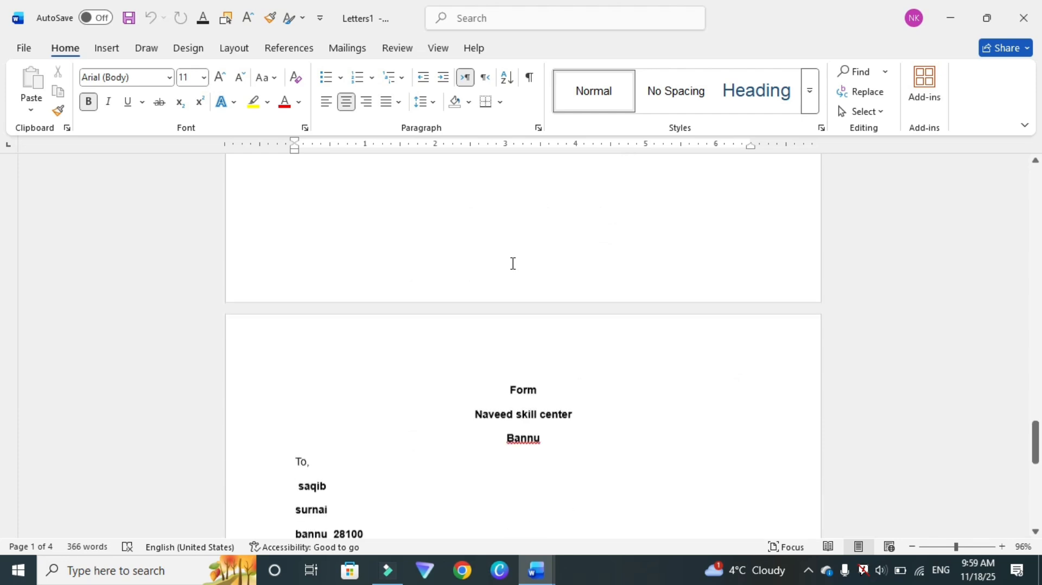
scroll(512, 263, down, 3)
scroll(511, 263, up, 7)
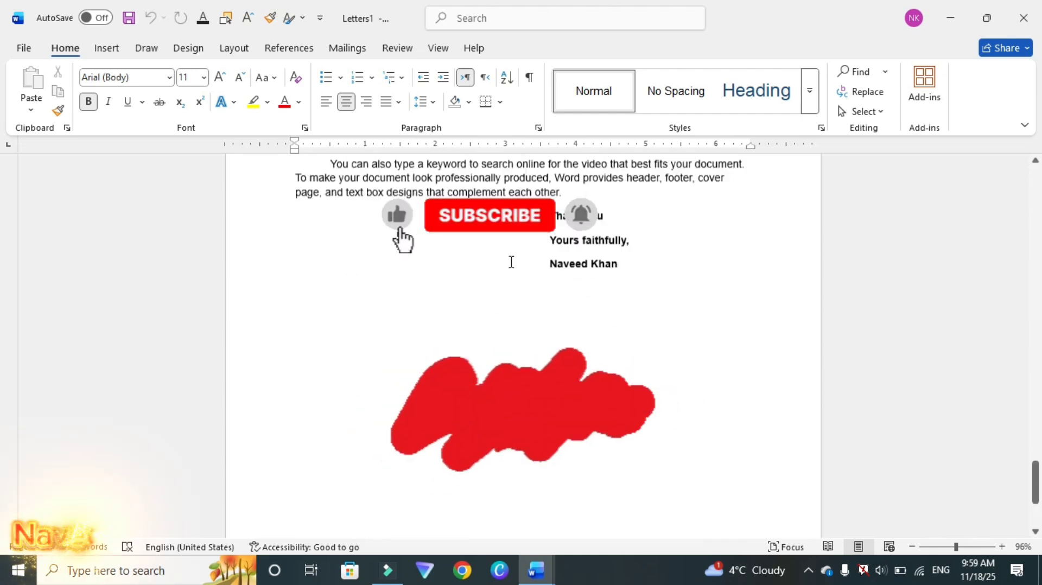
scroll(512, 263, up, 10)
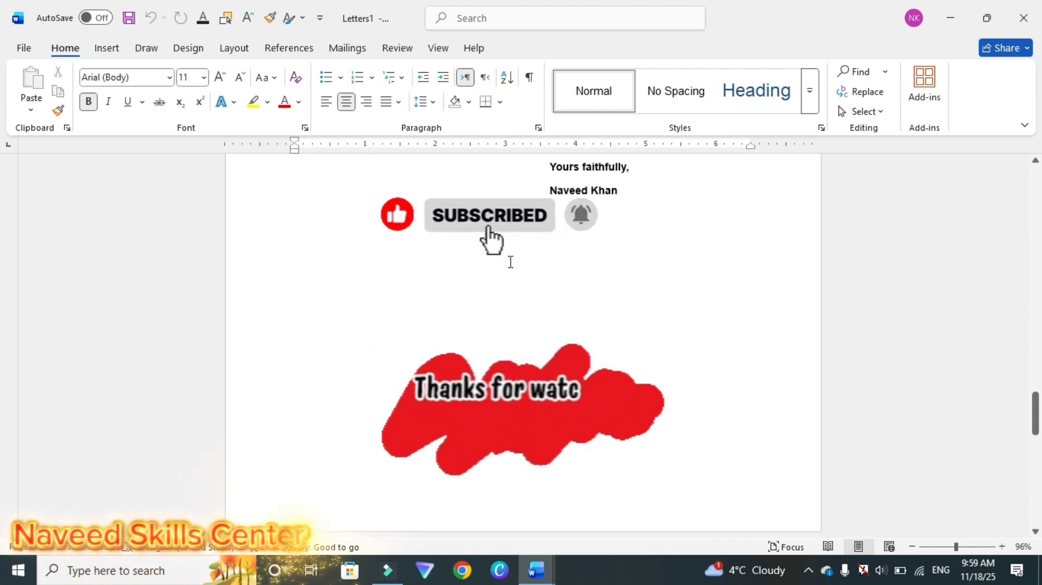
scroll(511, 262, up, 10)
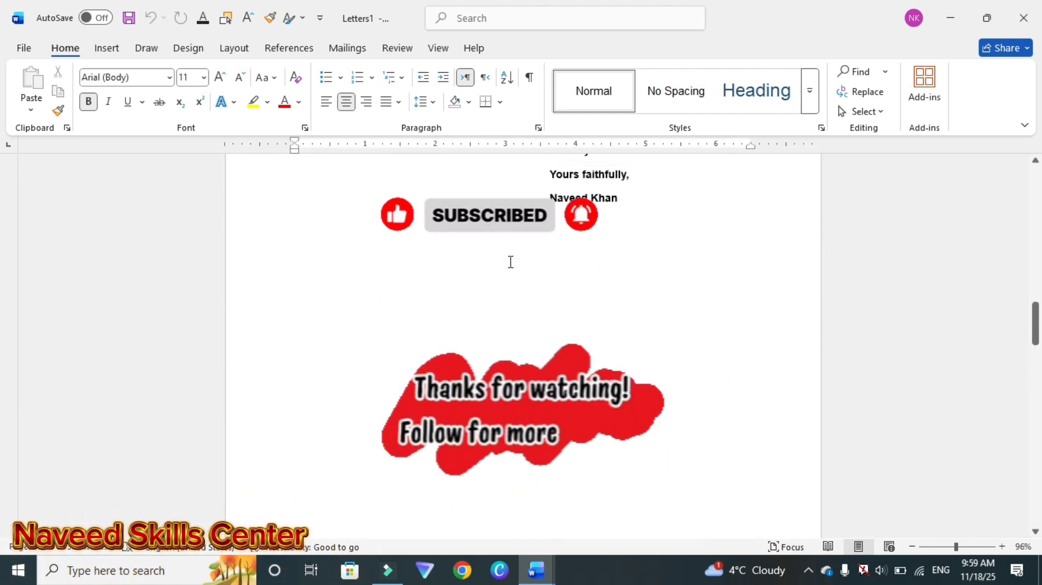